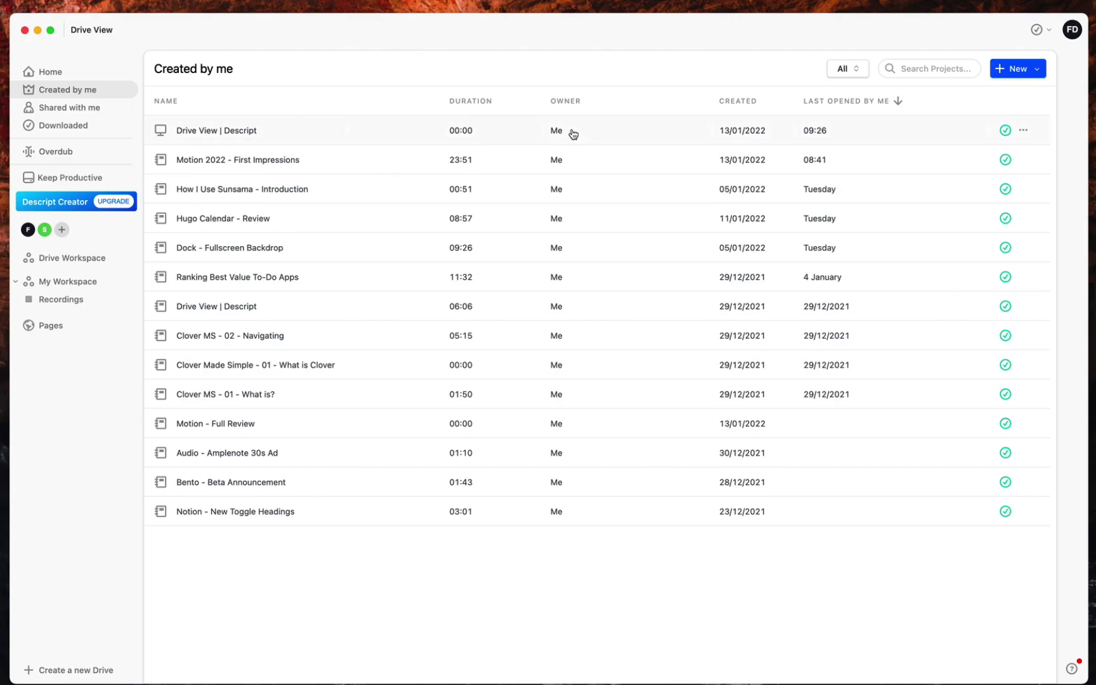
Open the Motion 2022 - First Impressions project, widen its video preview and dismiss the Studio Sound notification
left_click(605, 171)
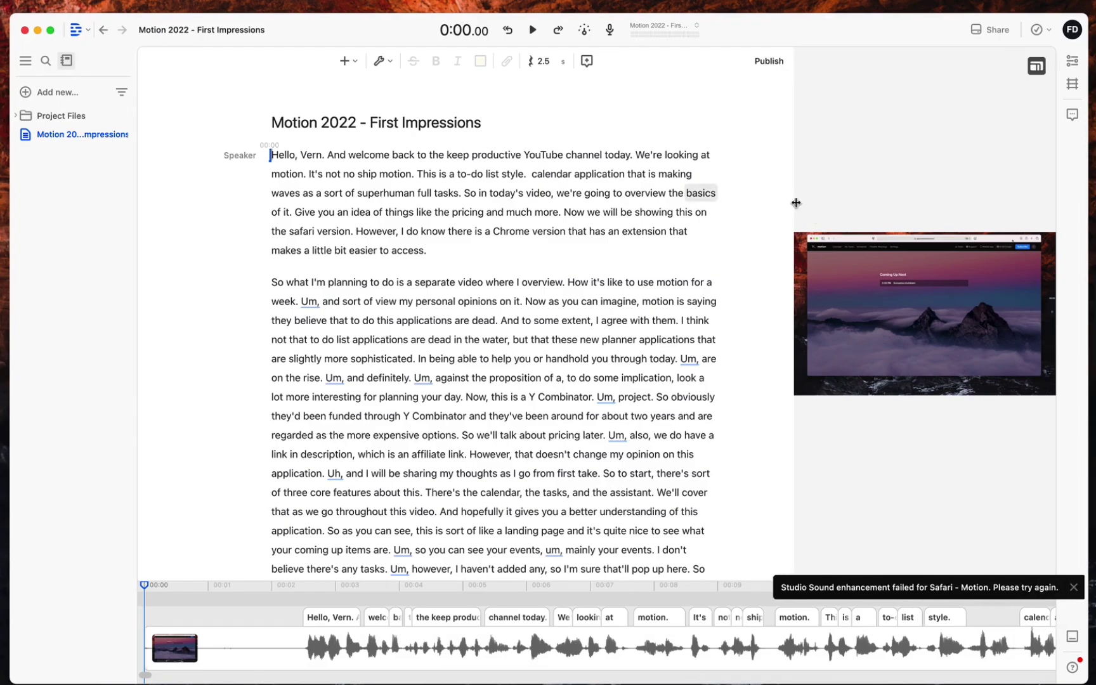
left_click_drag(793, 202, 568, 216)
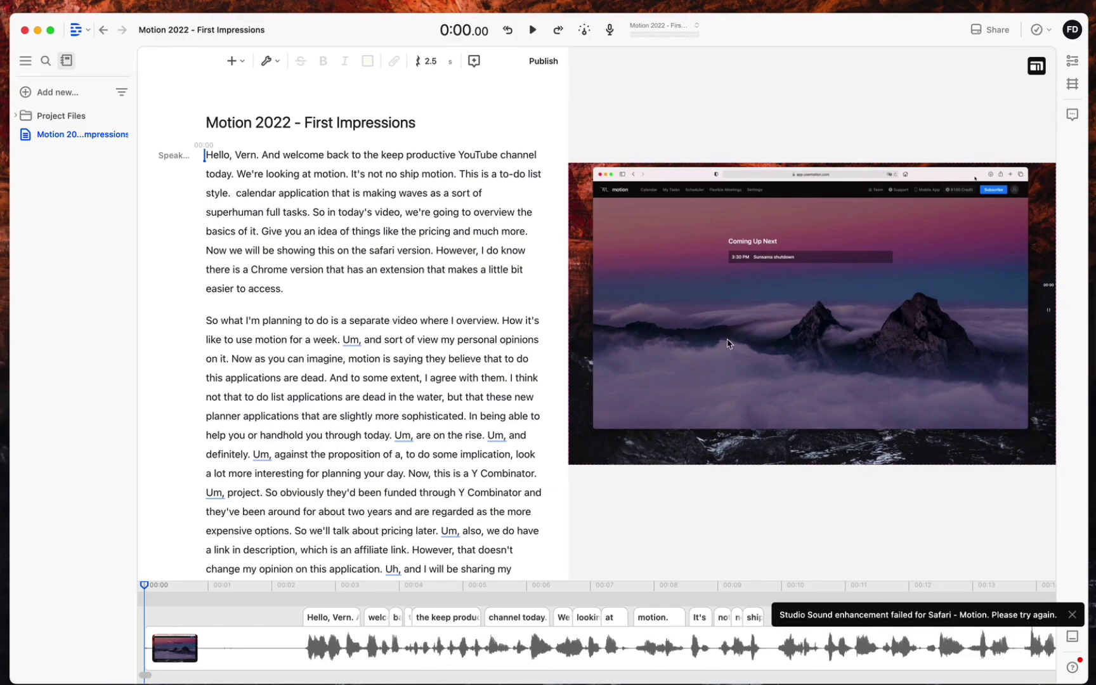
left_click(1072, 615)
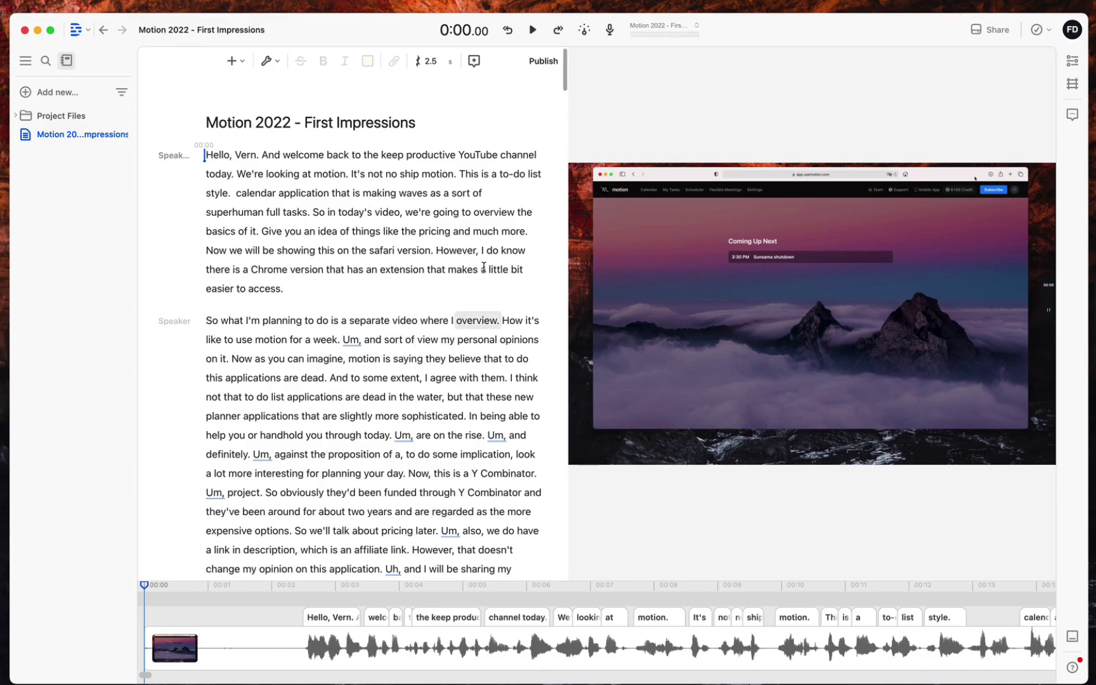
Look through the transcript and select the opening passage from "YouTube channel today" through "ship motion"
scroll(507, 236, "down", 15)
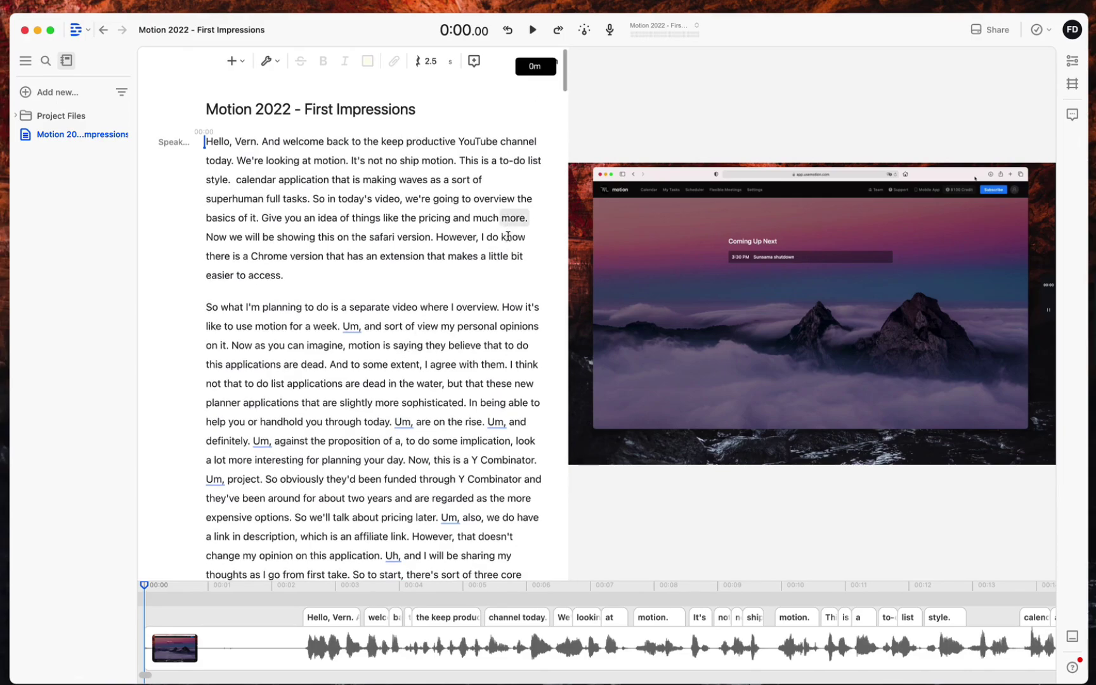
scroll(499, 277, "down", 15)
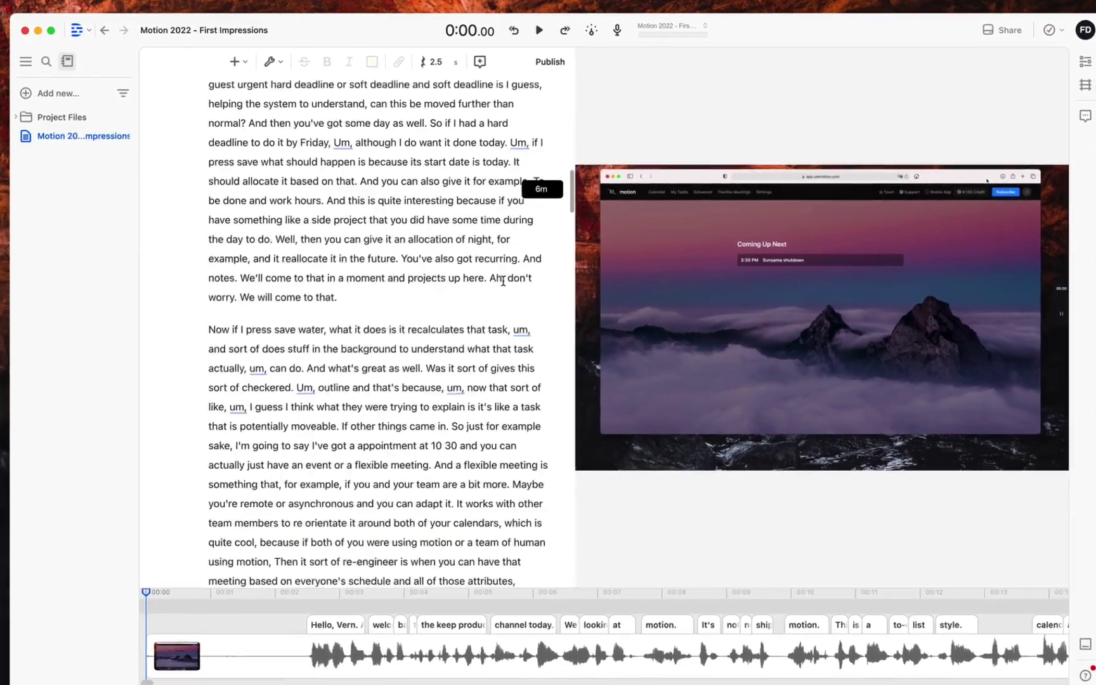
scroll(543, 304, "down", 15)
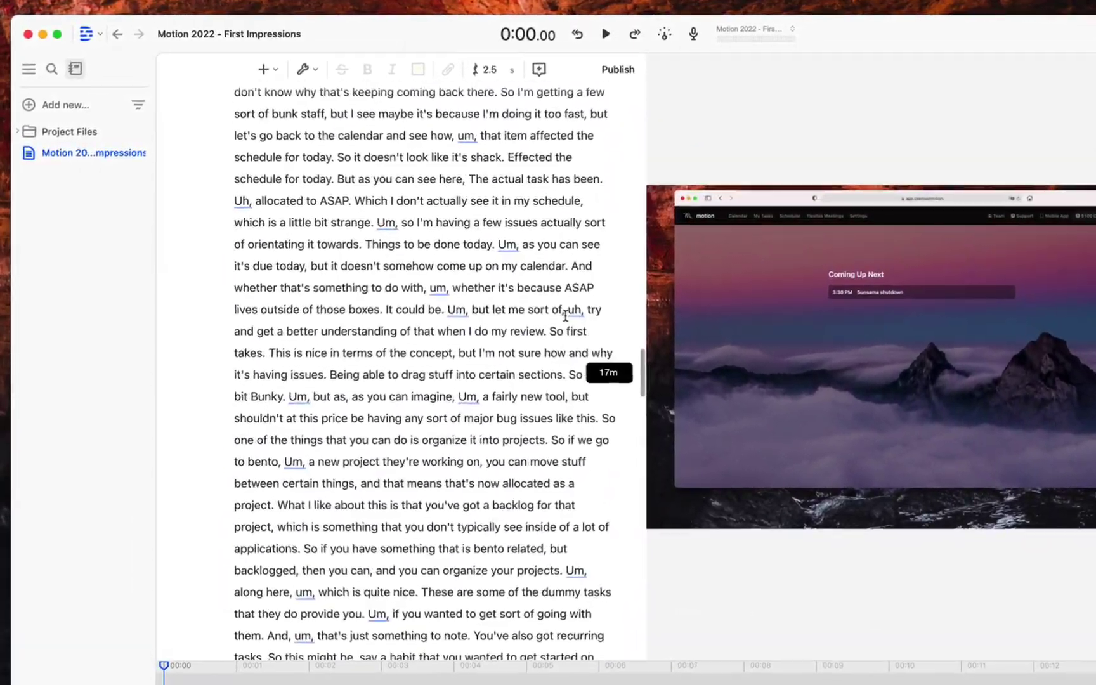
scroll(604, 360, "up", 20)
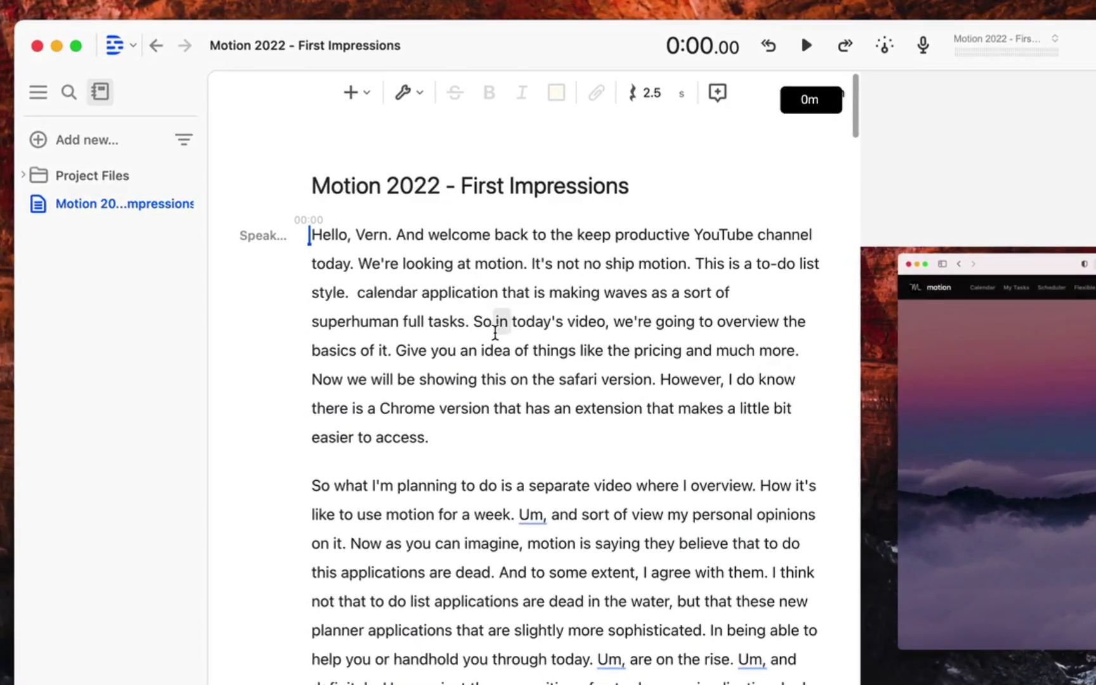
left_click_drag(705, 235, 701, 261)
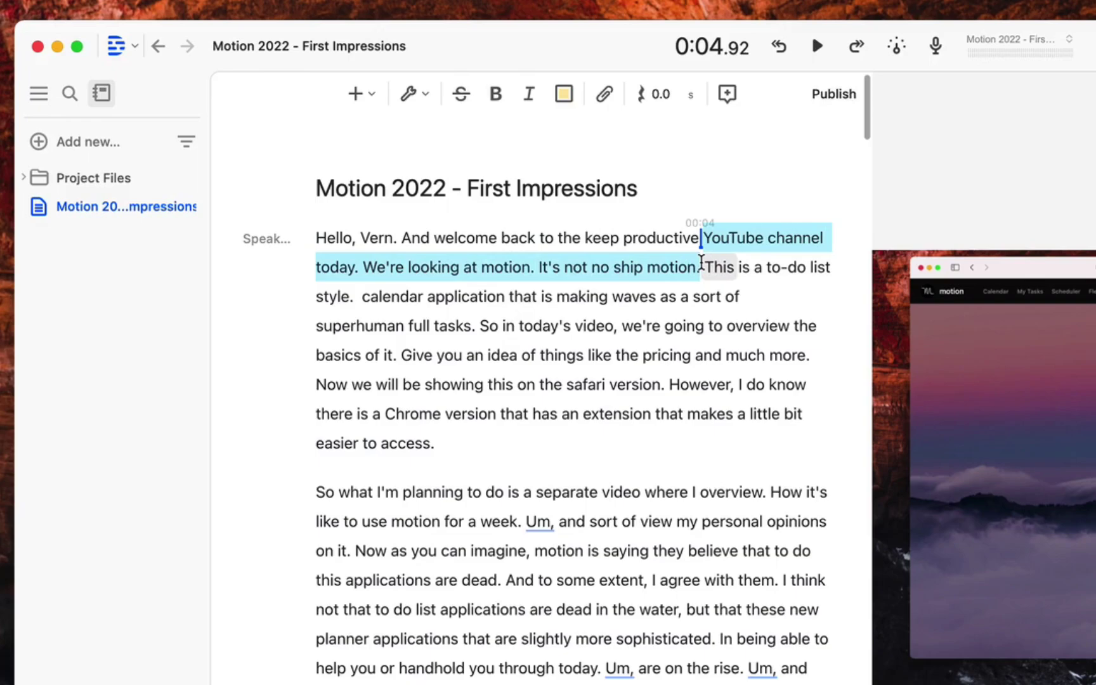
left_click(713, 274)
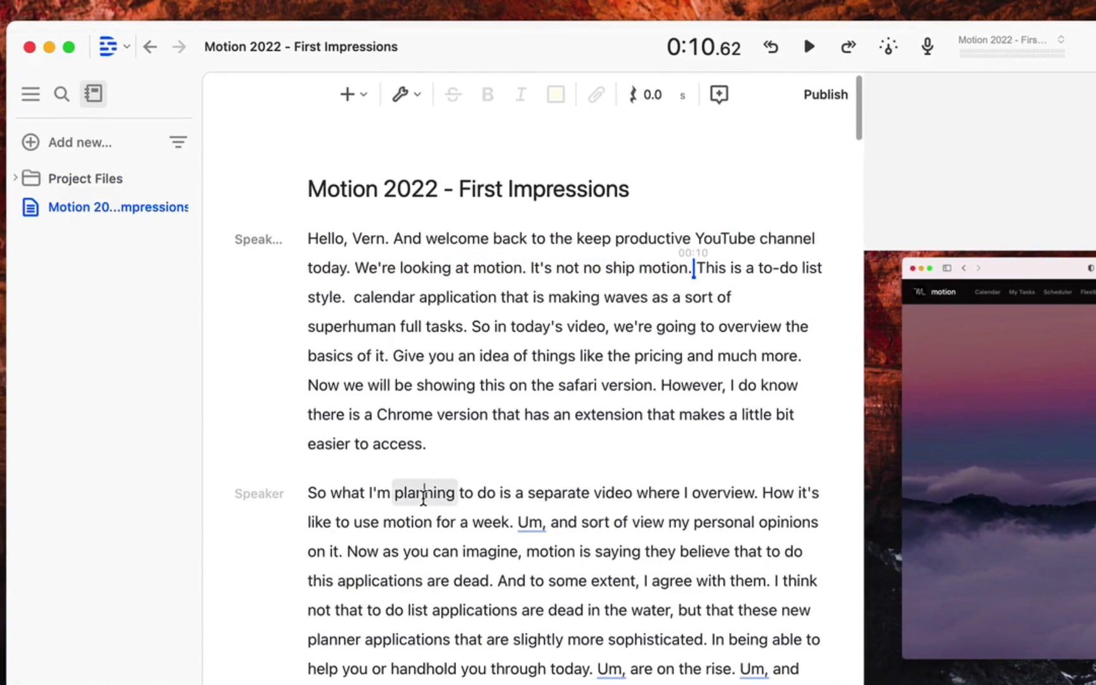
Select the word "planning" in the second paragraph and view the available transcript tools and insert options
left_click(432, 500)
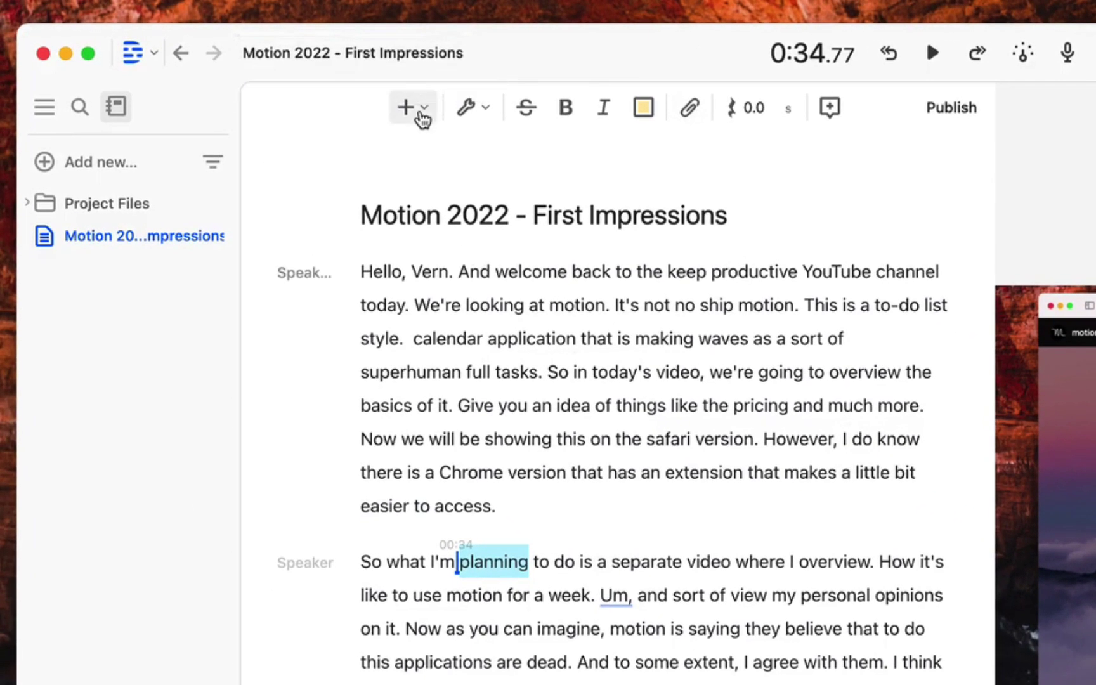
left_click(480, 113)
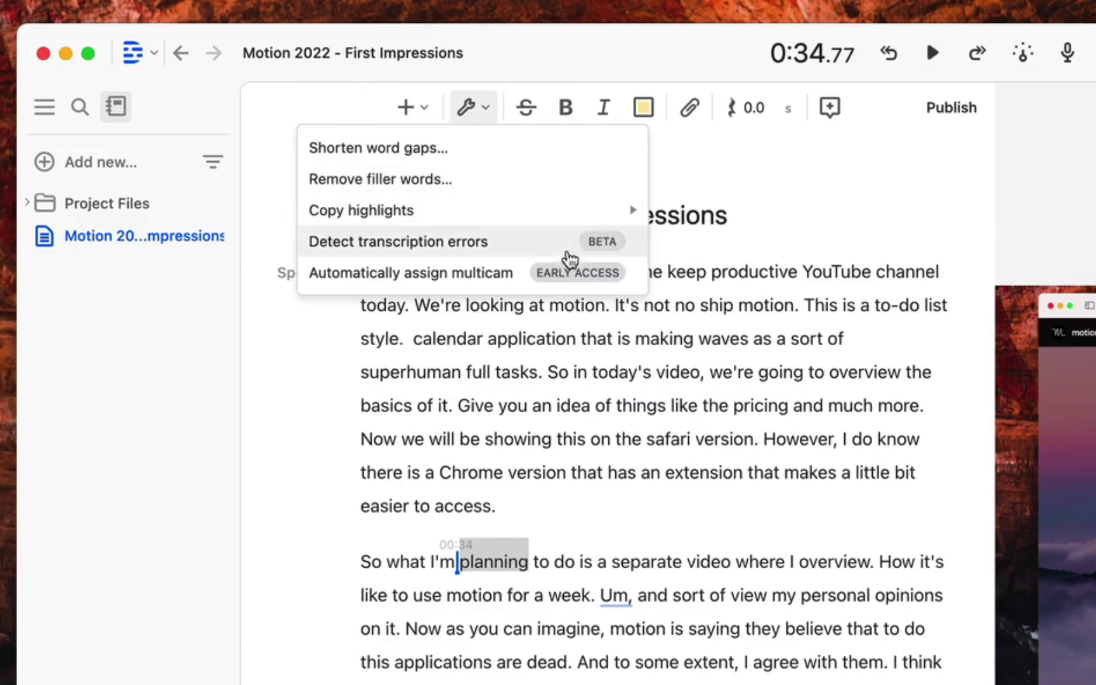
left_click(559, 341)
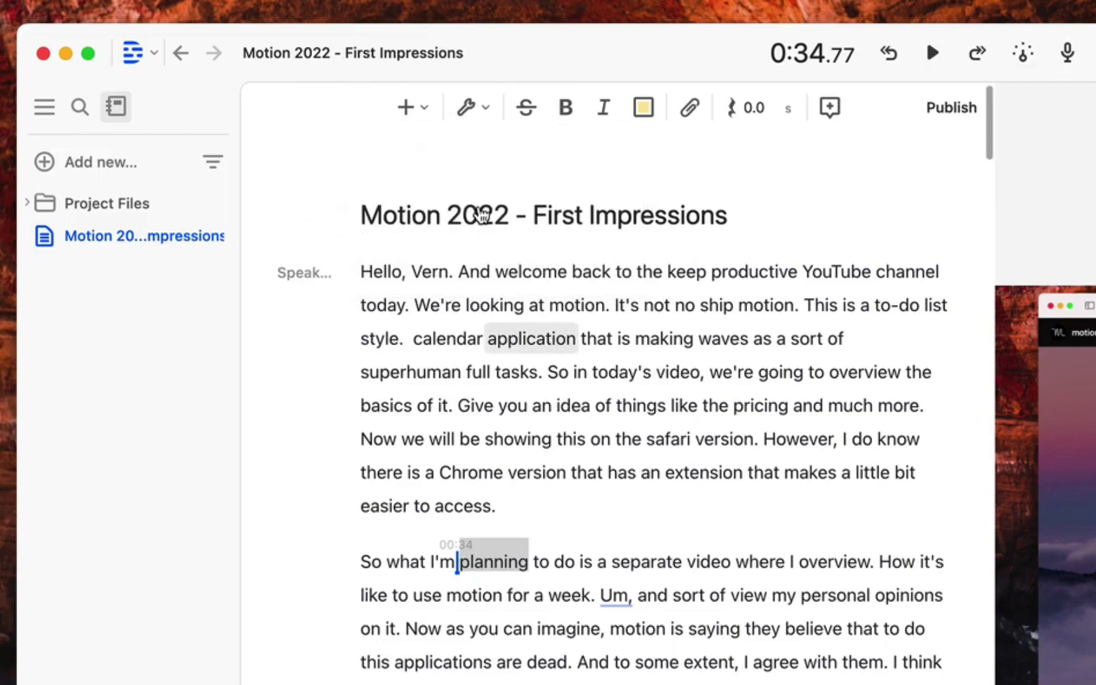
left_click(423, 111)
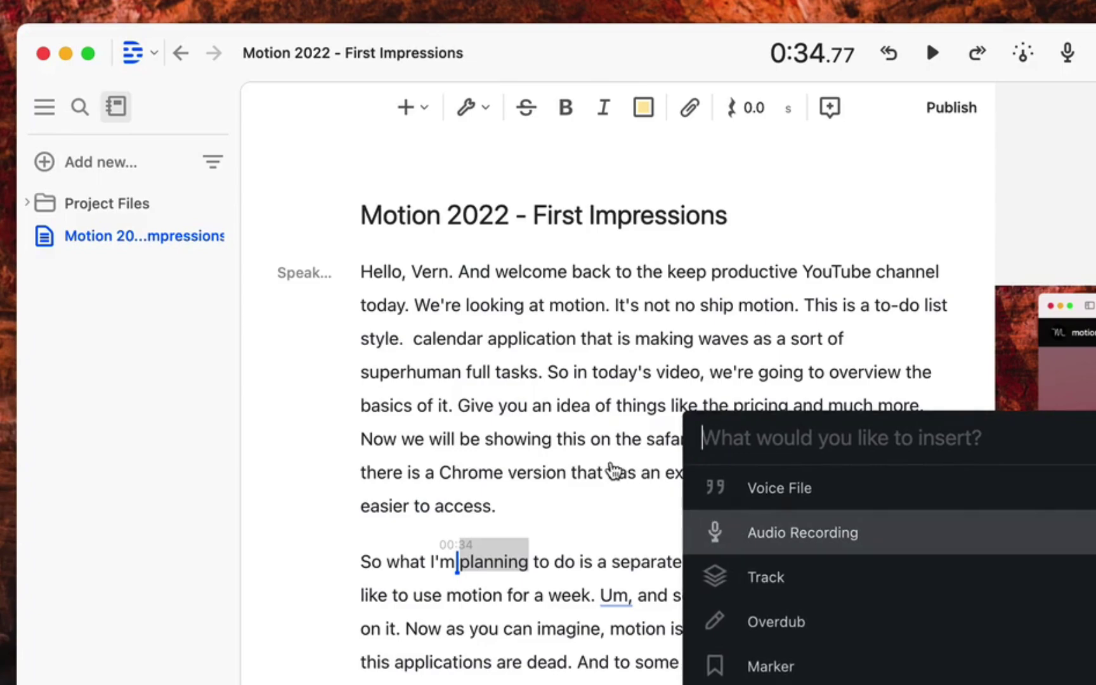
key("Escape")
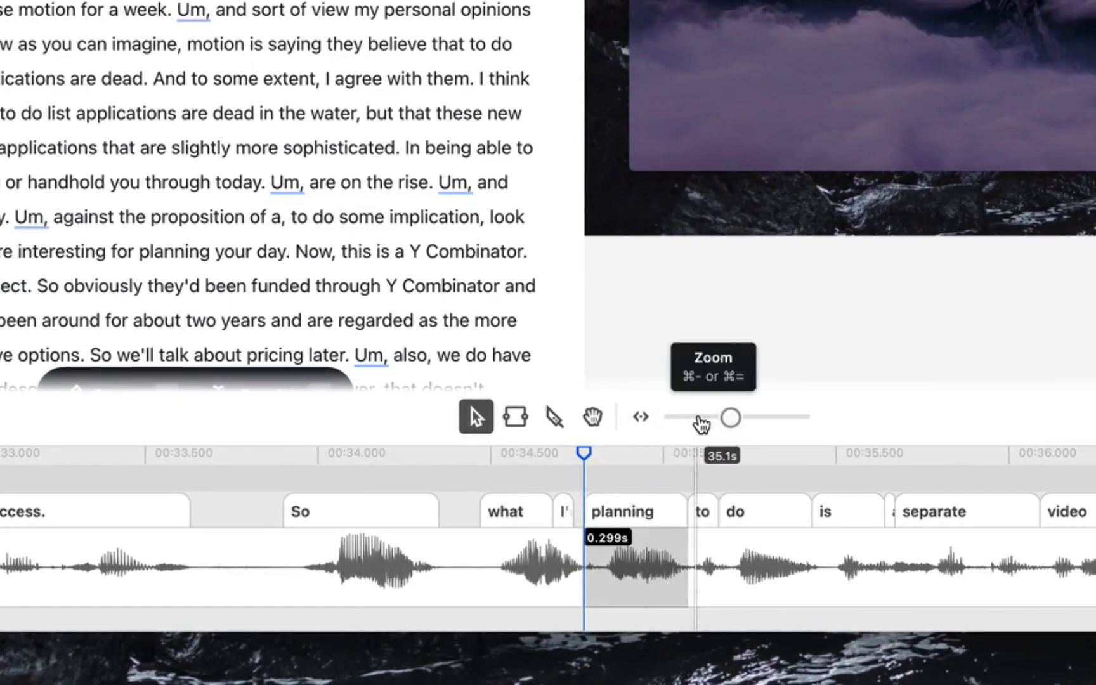
Examine the timeline zoom and the project's clip properties, active tracks and comments, ending on the Clip Inspector
left_click(700, 417)
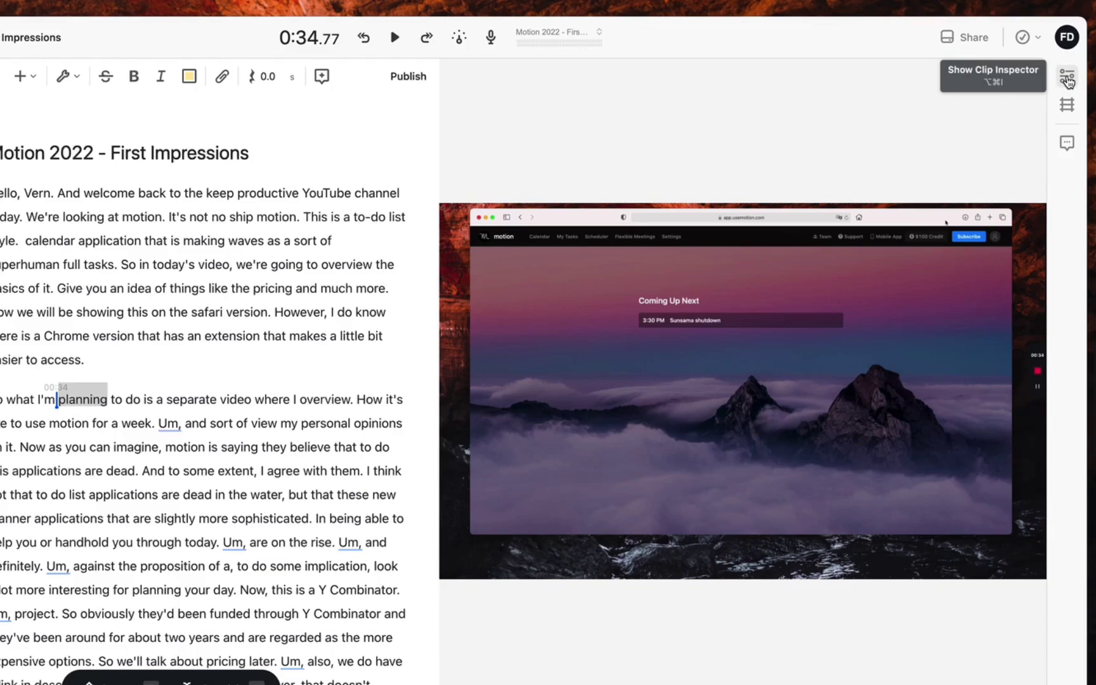
left_click(1054, 113)
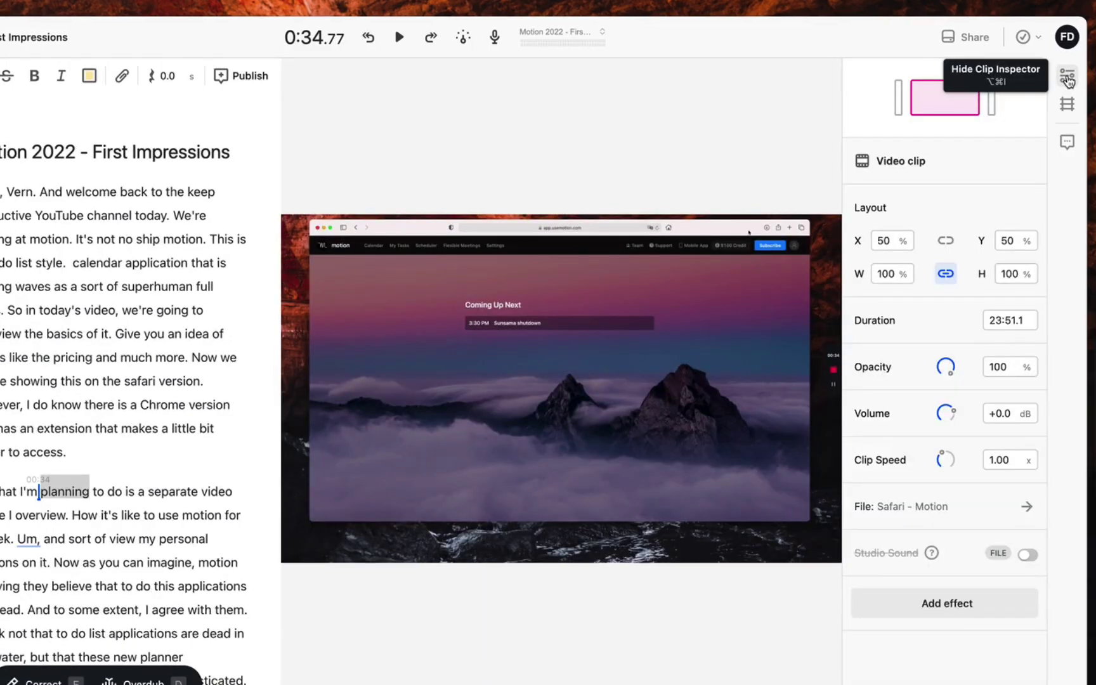
left_click(1067, 107)
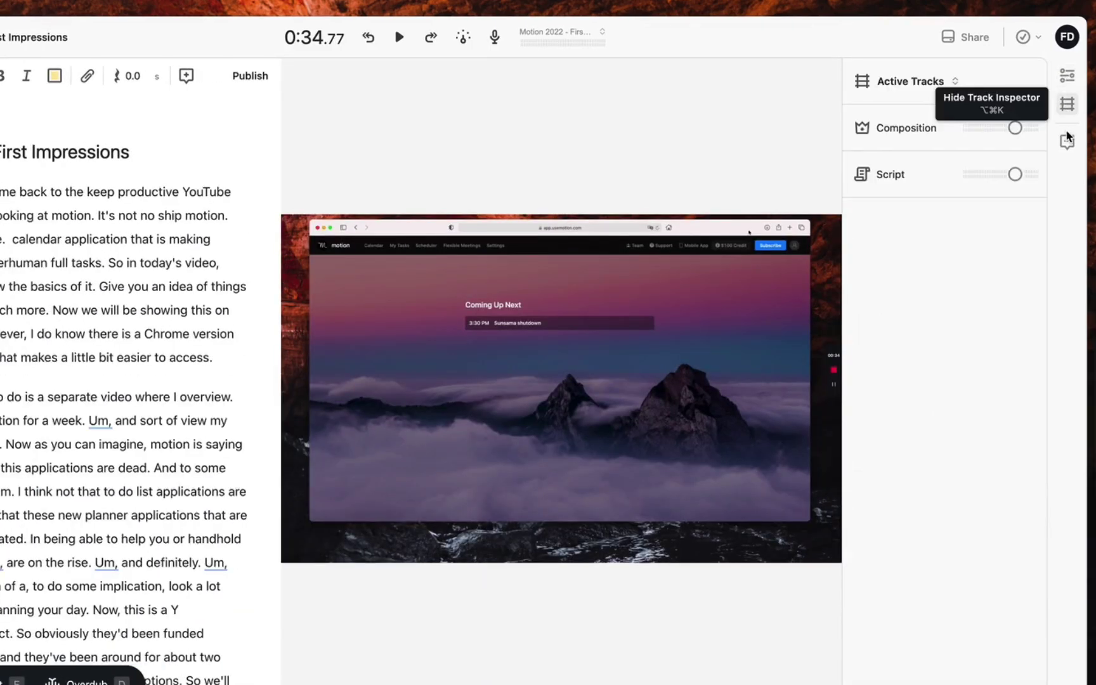
left_click(1068, 140)
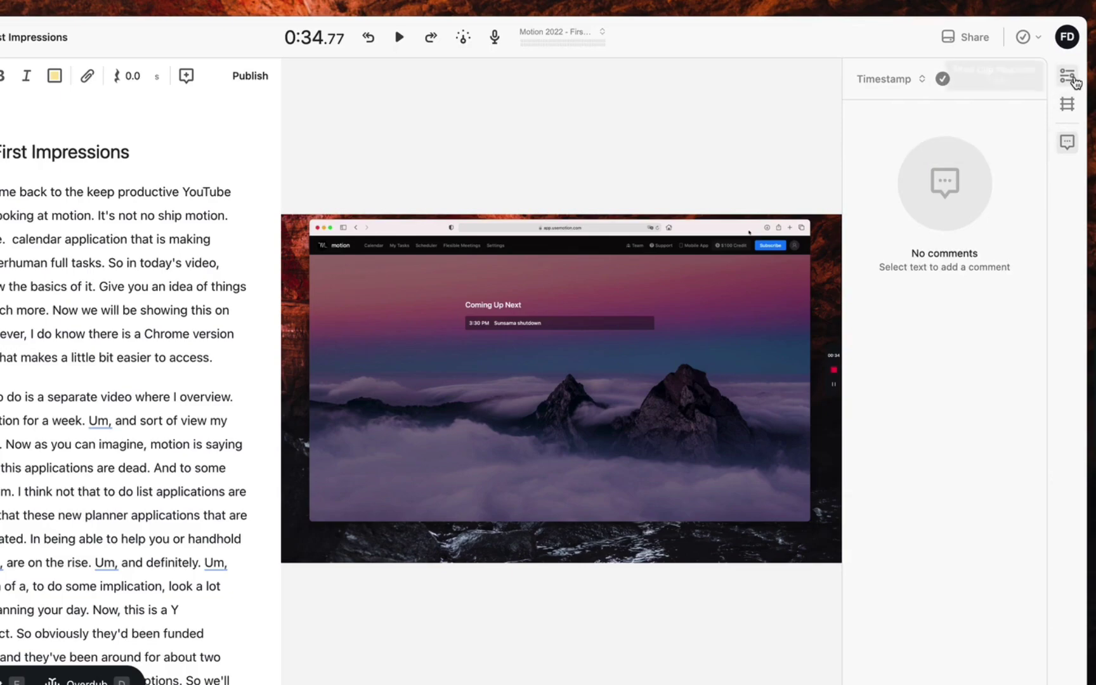
left_click(1072, 79)
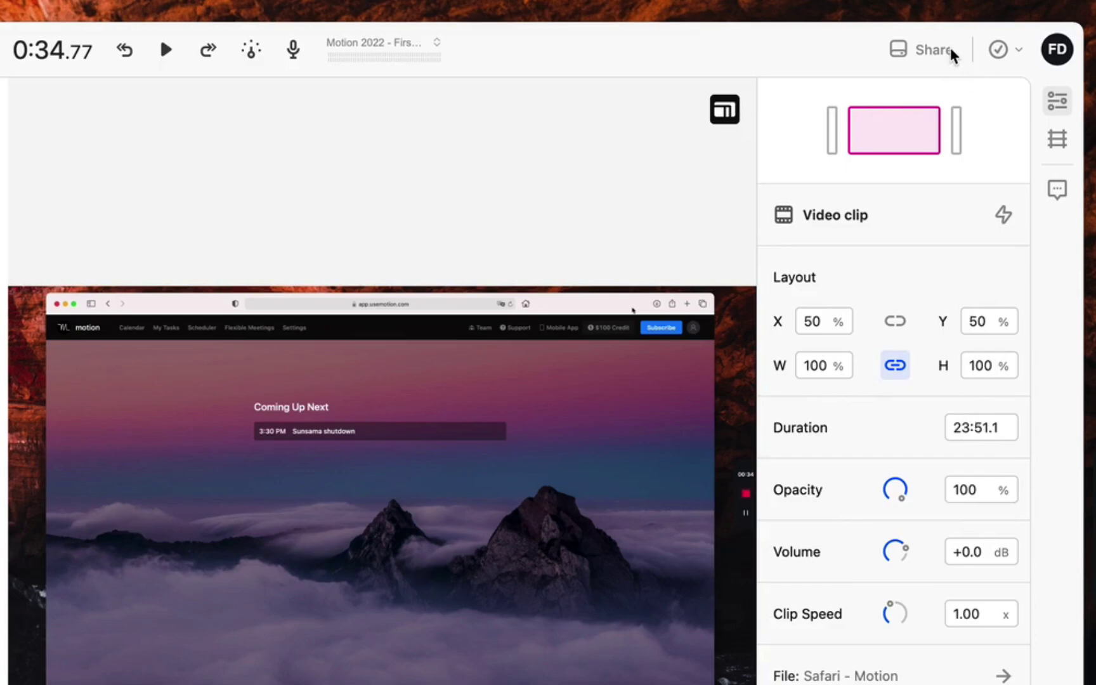
Review the project's sharing access settings and its cloud, file and timeline export options
left_click(945, 51)
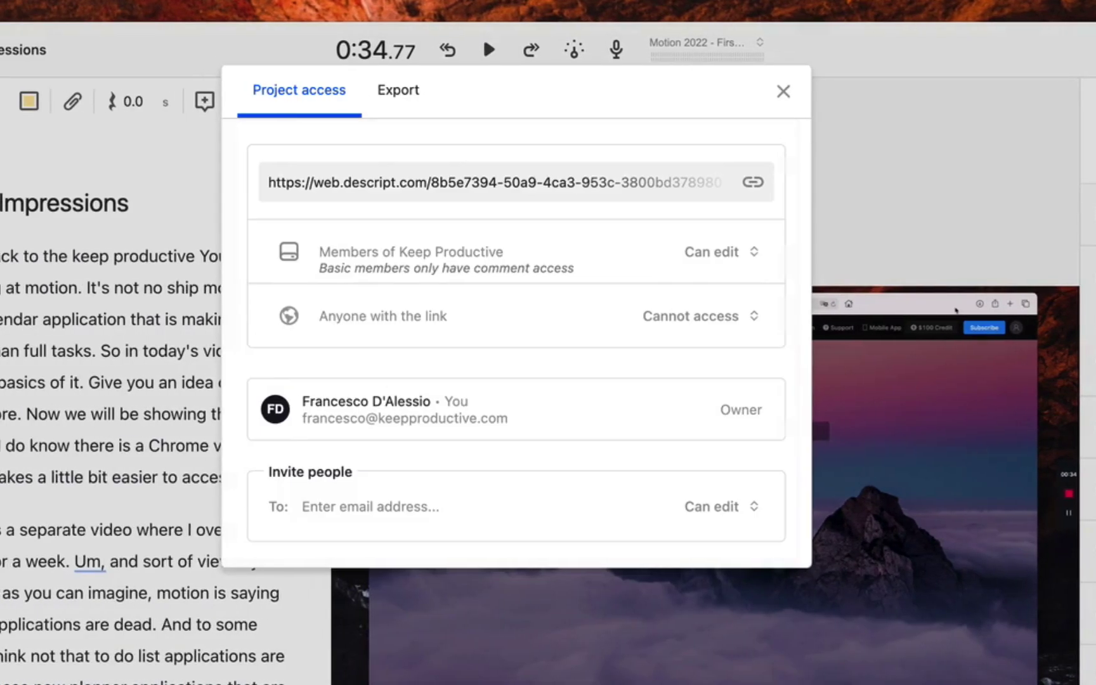
left_click(455, 108)
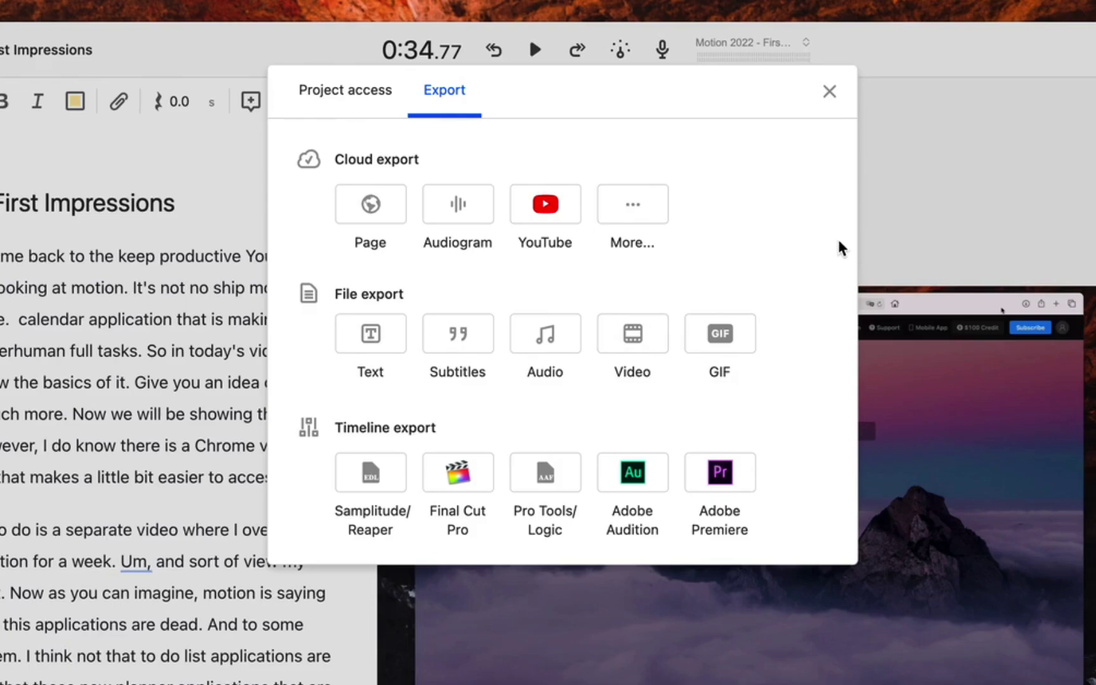
left_click(893, 210)
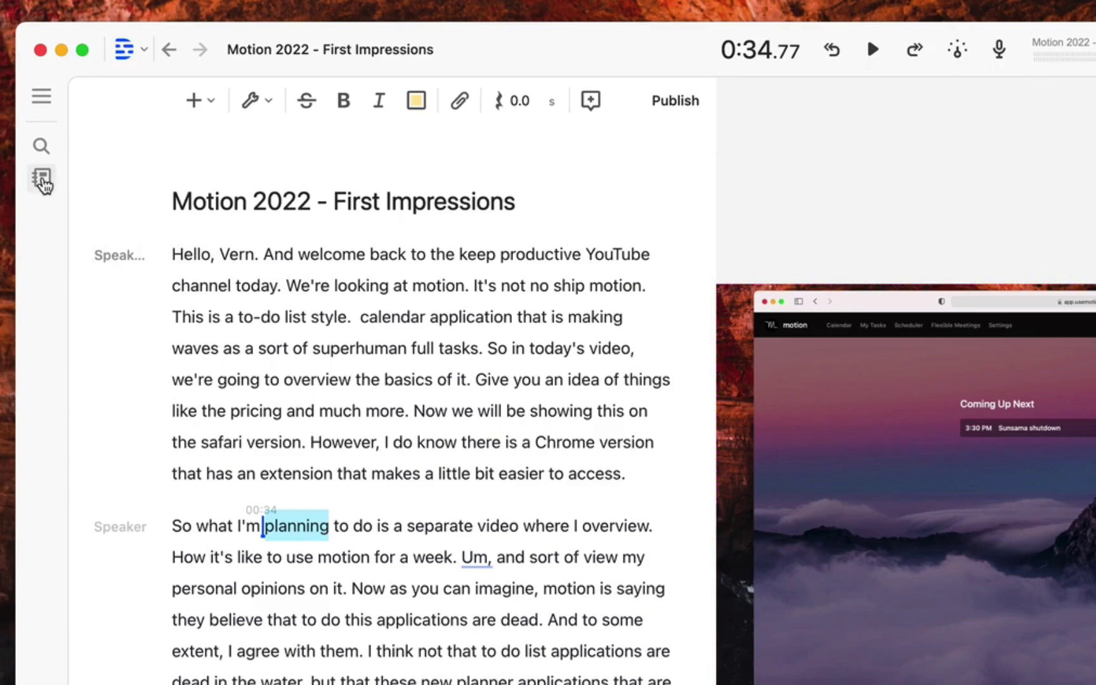
Check the project's file list and return to the Drive view
left_click(43, 181)
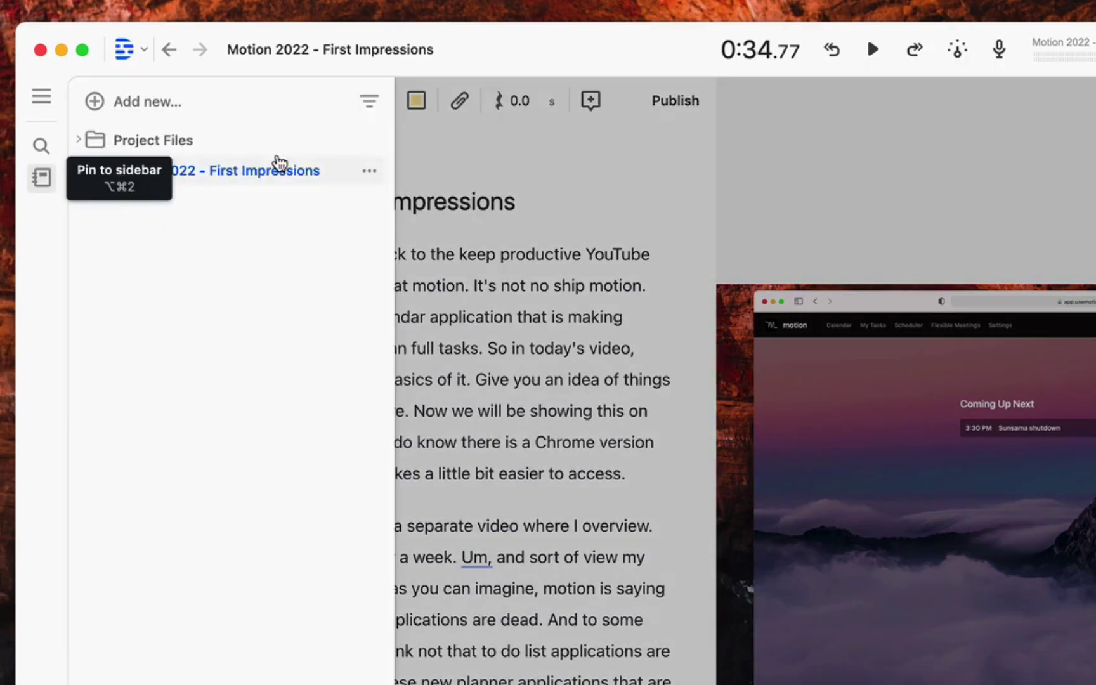
left_click(525, 266)
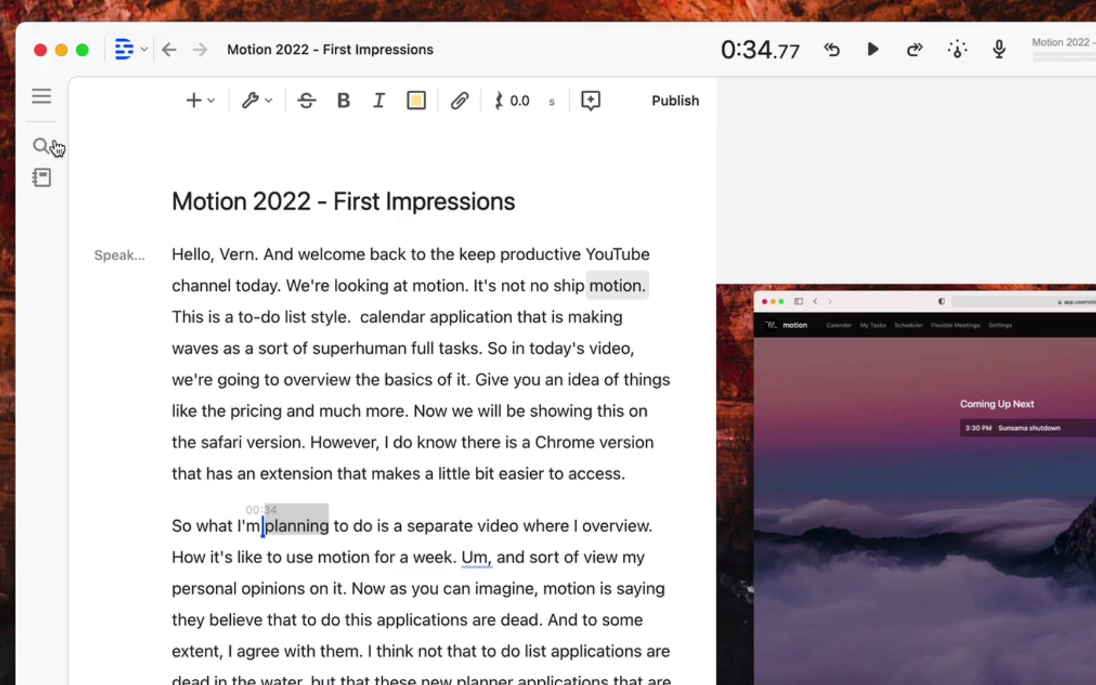
left_click(136, 55)
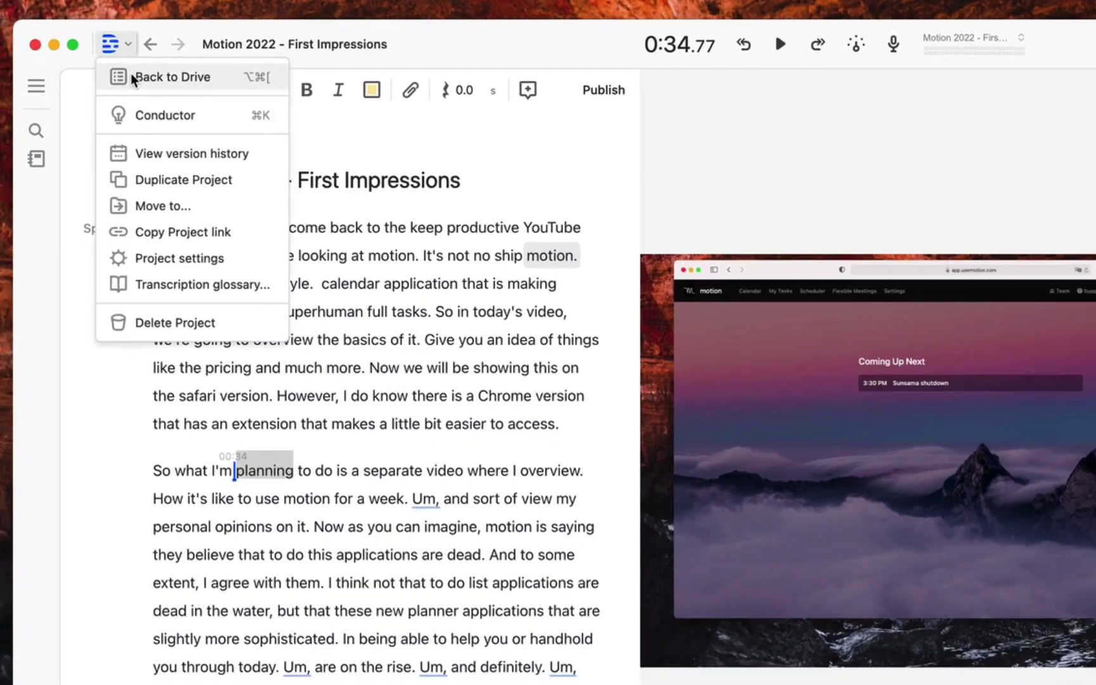
left_click(147, 87)
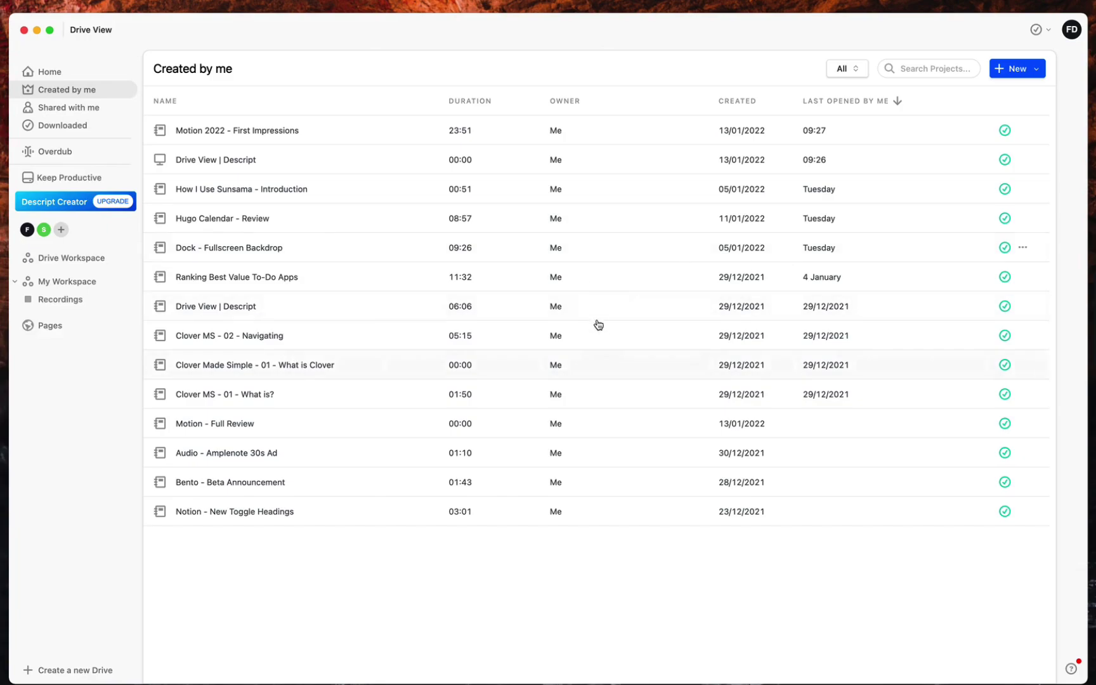
Switch to Safari and compare annual and monthly prices on Descript's plan page, highlighting the Creator price before minimizing it
left_click(896, 669)
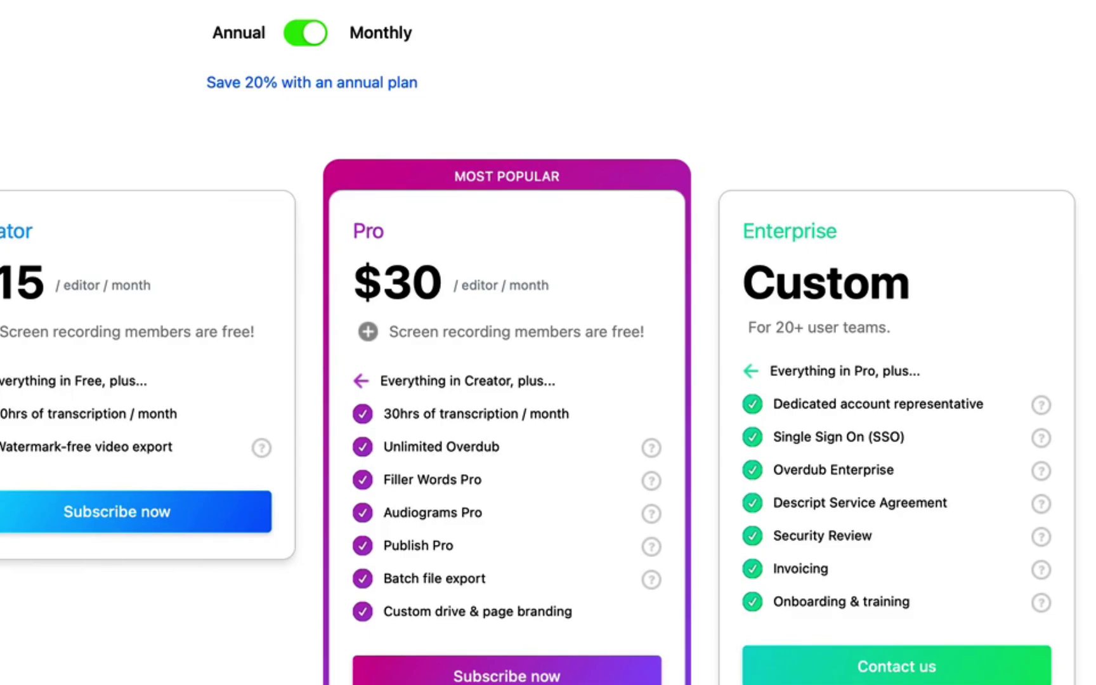
left_click(302, 35)
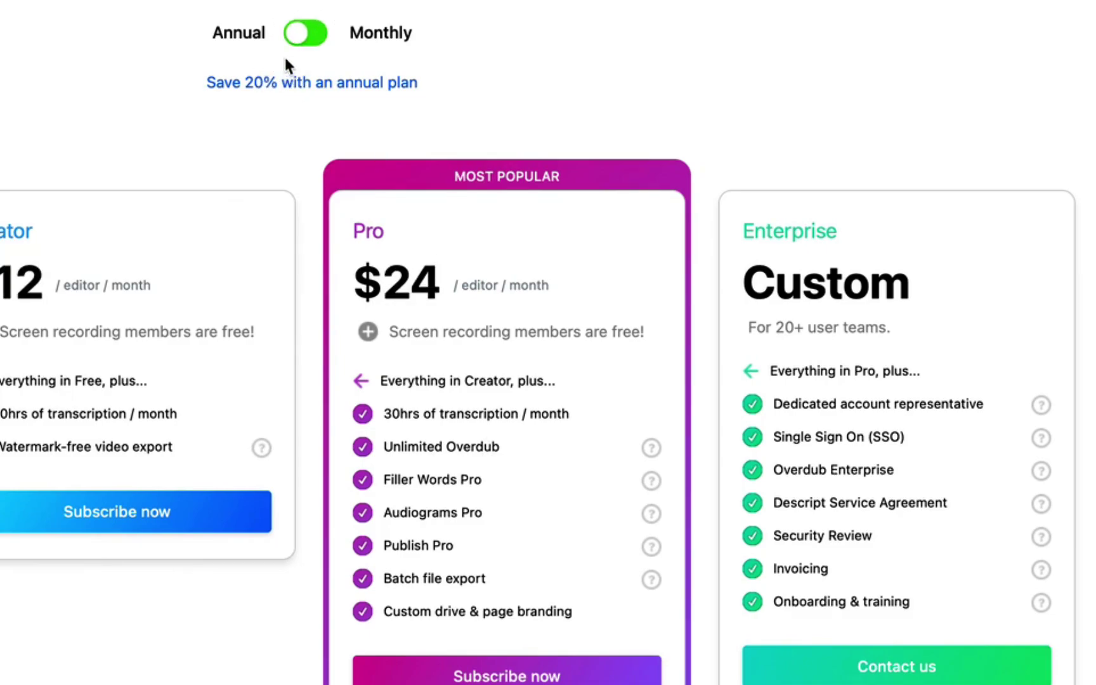
left_click(302, 35)
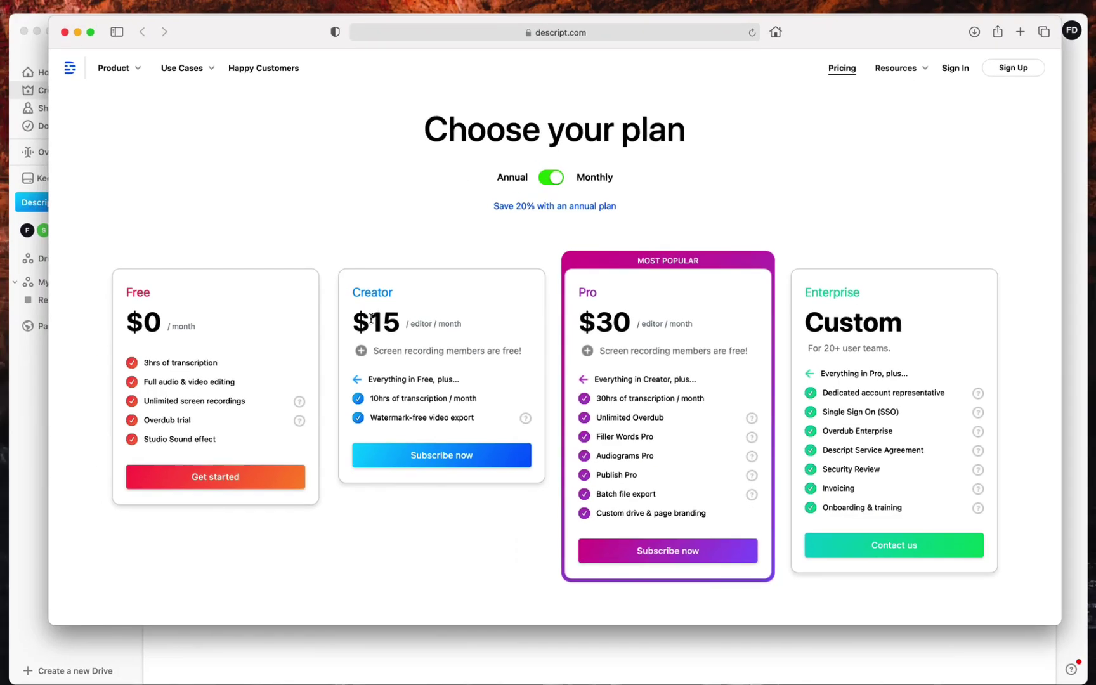
left_click_drag(24, 283, 173, 281)
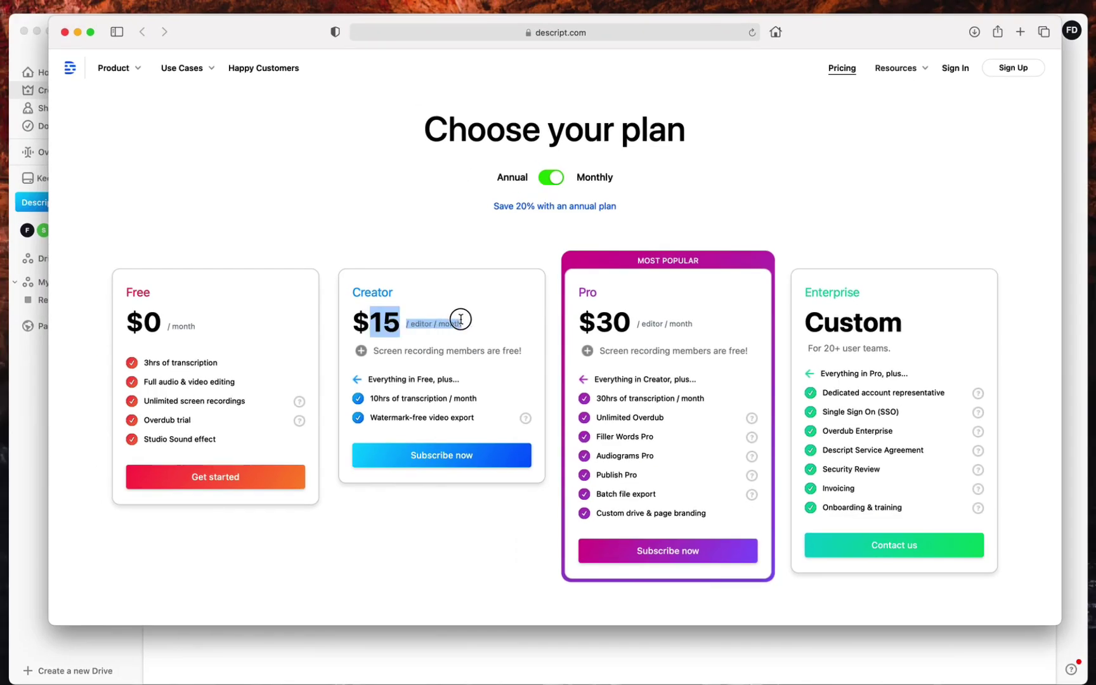
left_click_drag(460, 319, 462, 320)
left_click(460, 308)
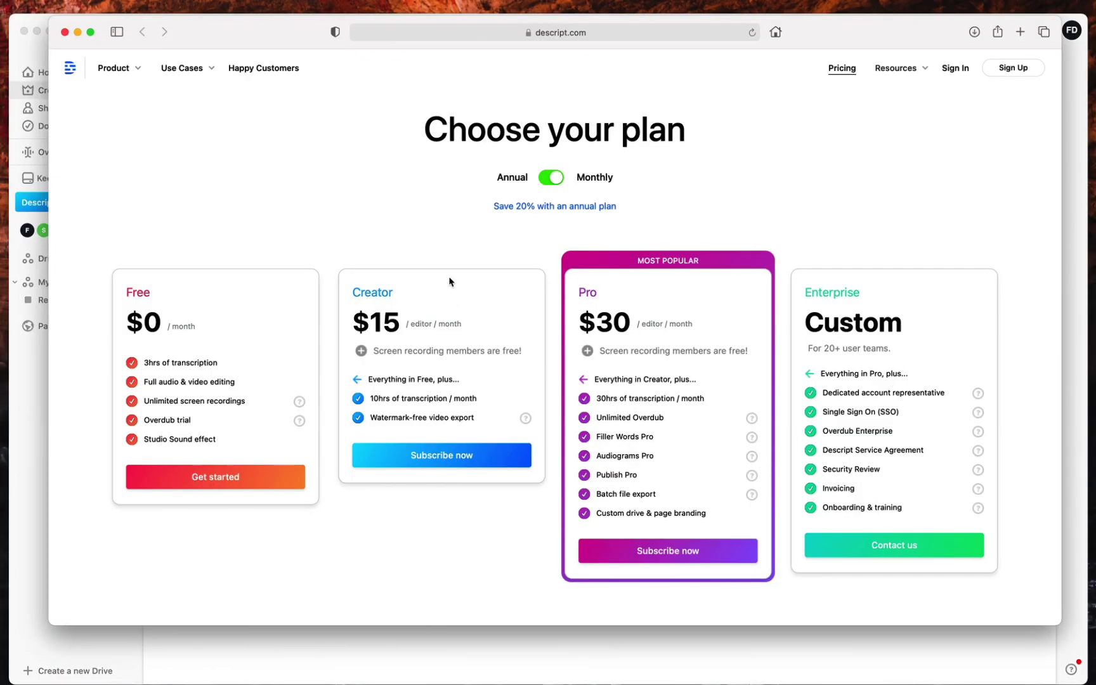
left_click(77, 32)
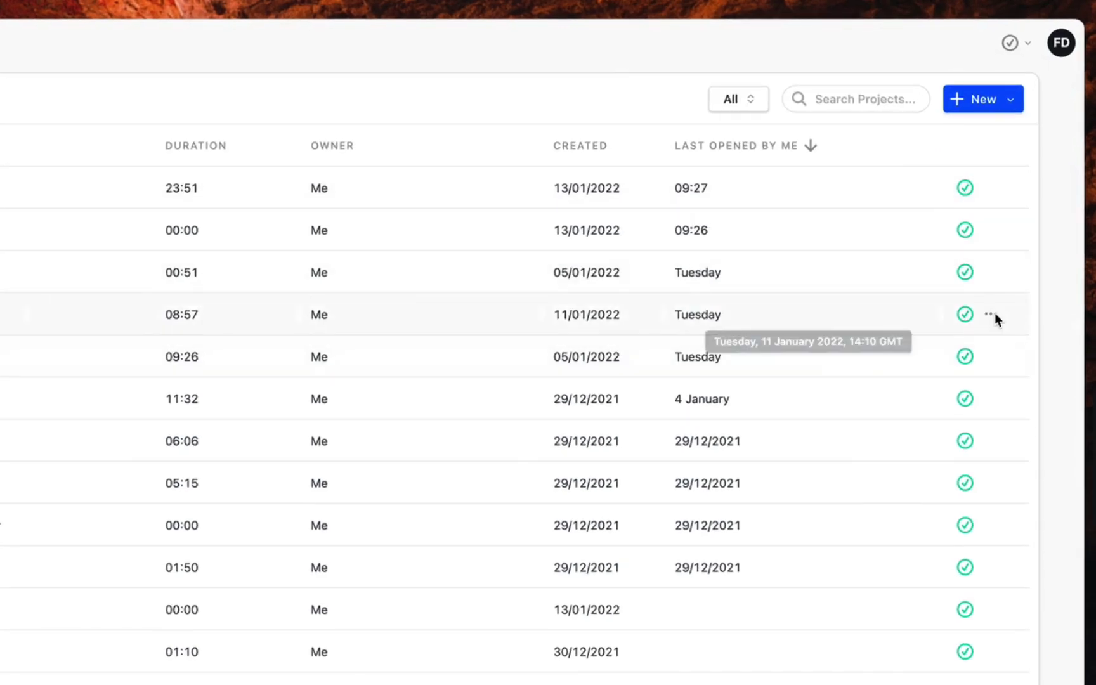
Check the actions for the Hugo Calendar - Review project, and open the Drive Workspace with its new-item choices
left_click(994, 314)
left_click(891, 449)
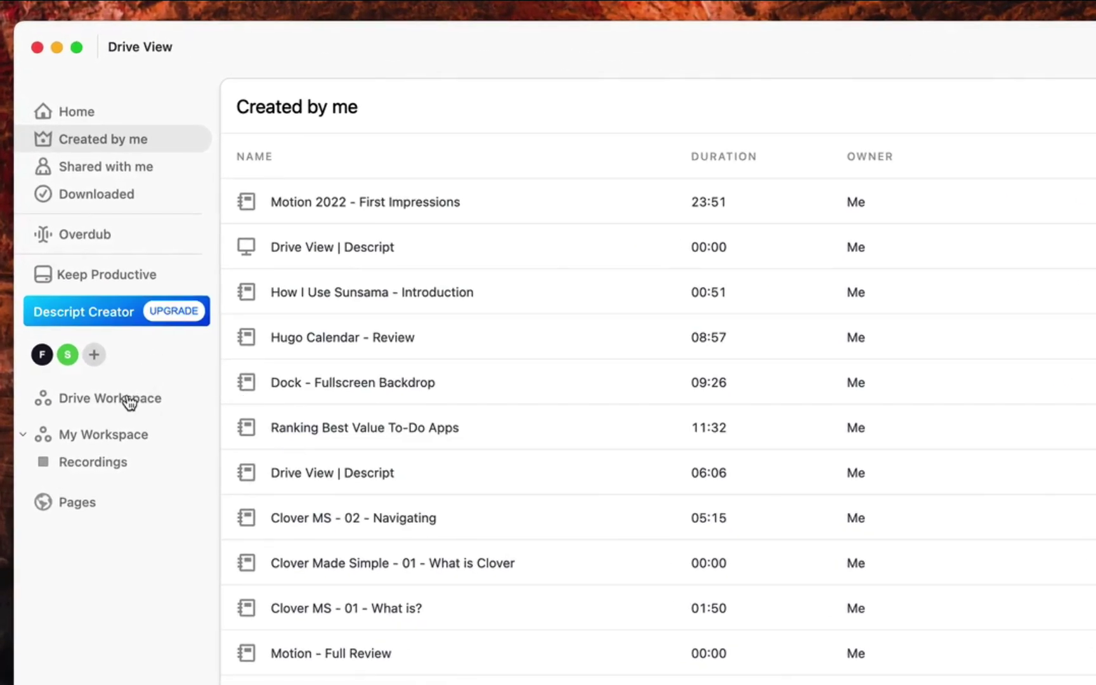
left_click(124, 400)
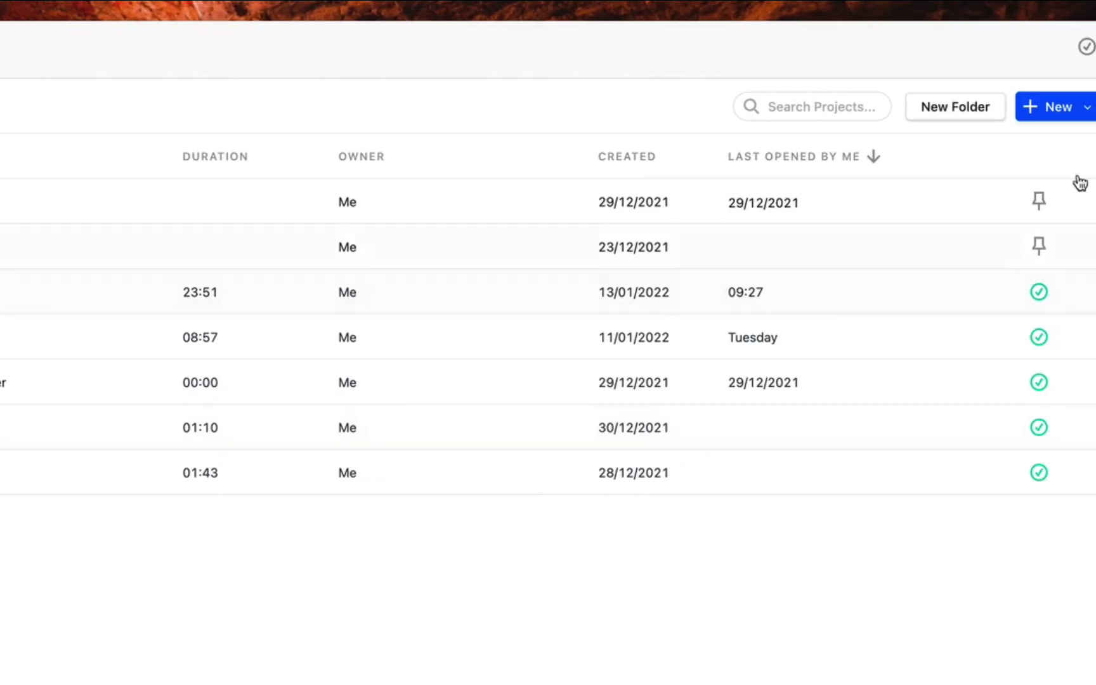
left_click(1088, 113)
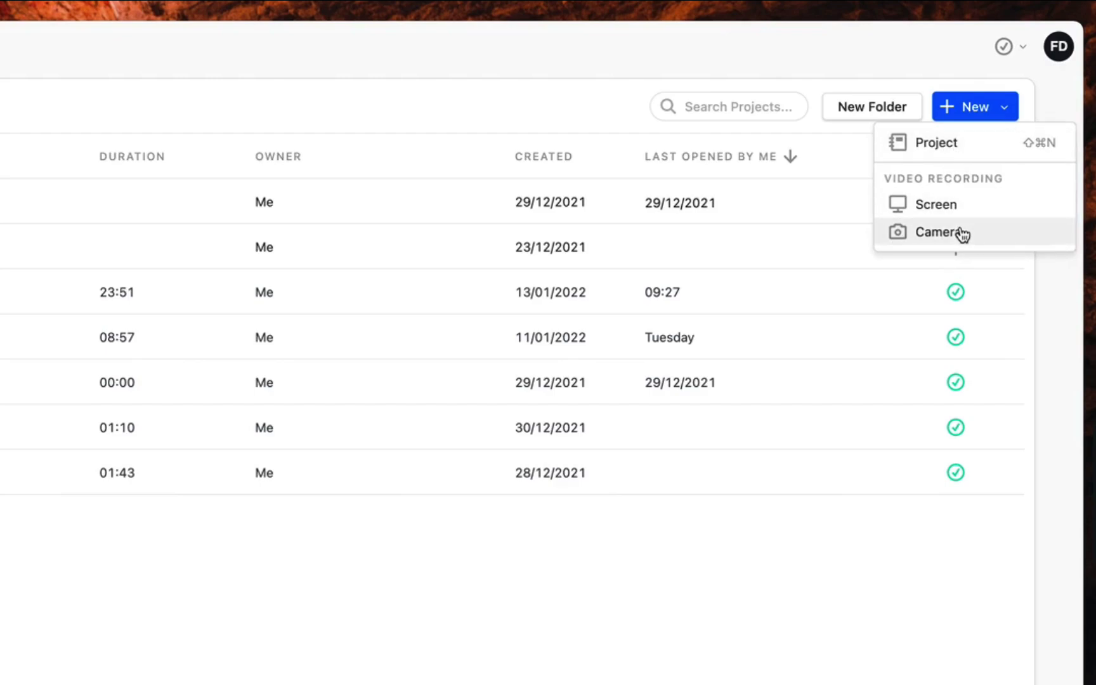
Dismiss the new-item choices, go to the Home project list and open the Motion 2022 - First Impressions project
left_click(754, 528)
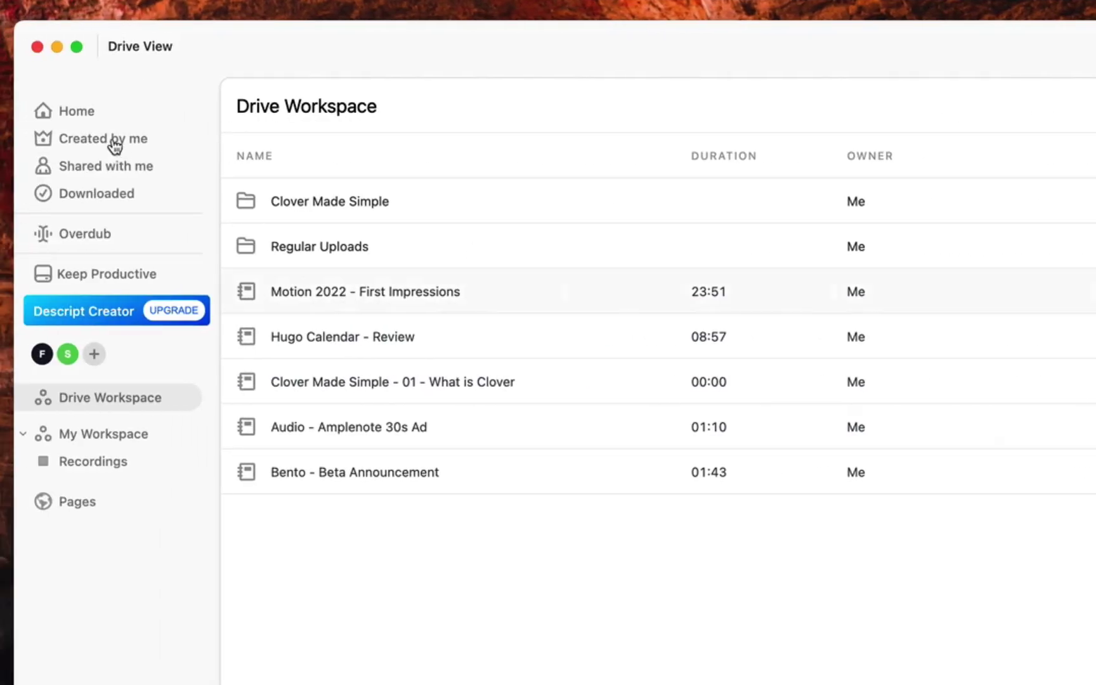
left_click(109, 119)
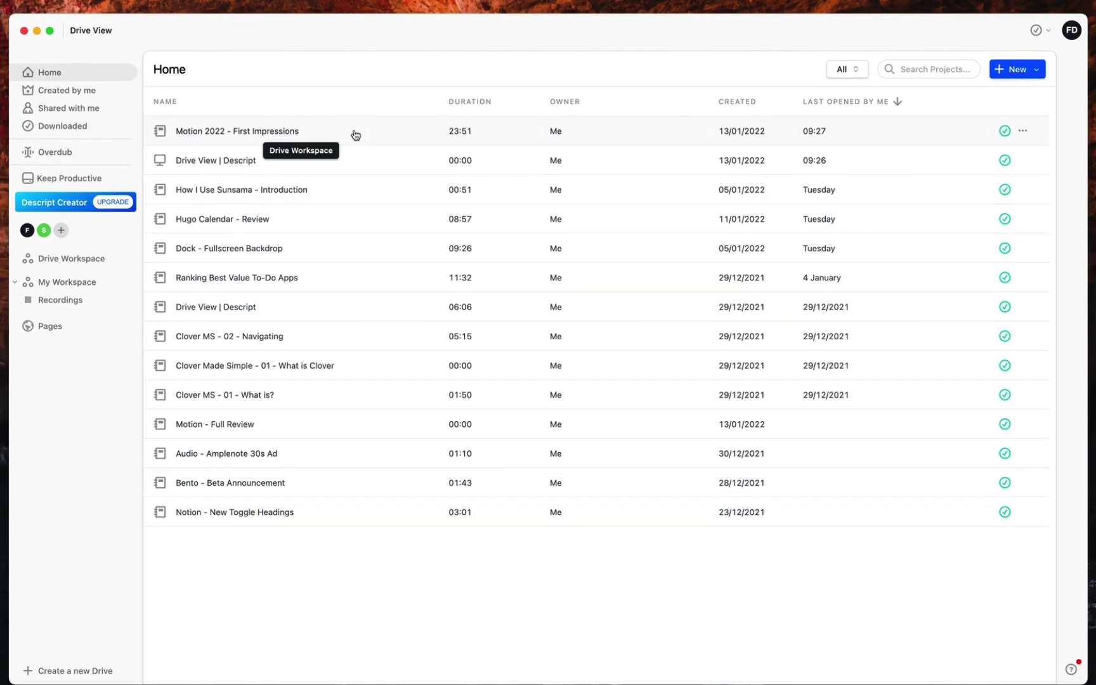
left_click(355, 133)
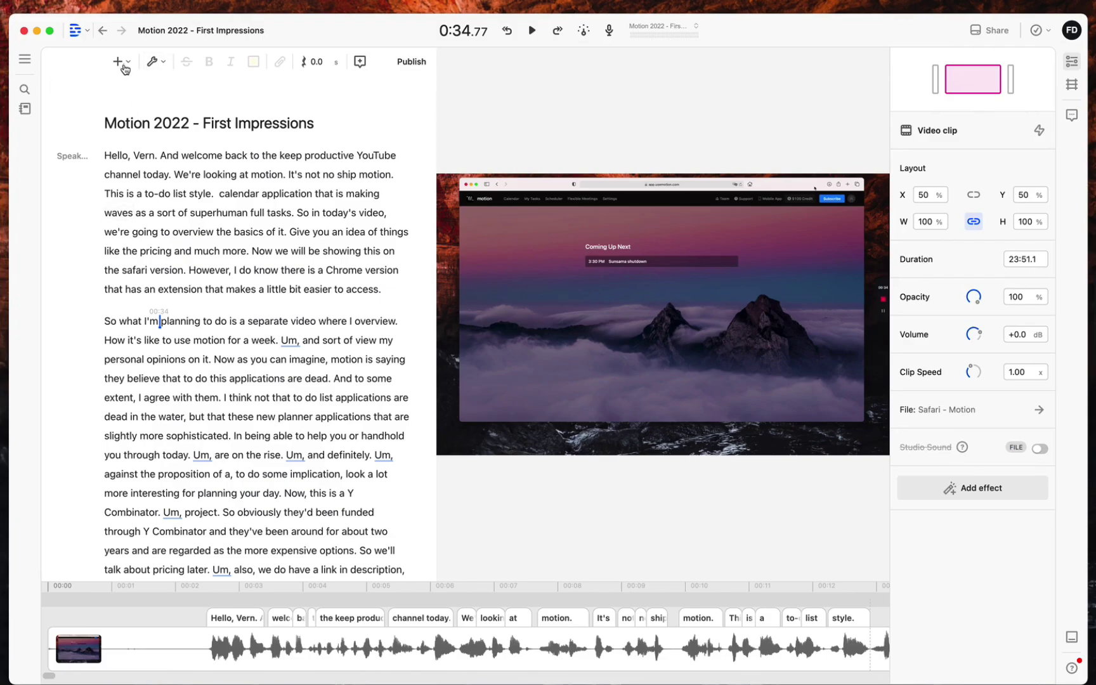
Review the insertable item types, search the transcript for filler words to examine their removal options, and close the search
left_click(120, 61)
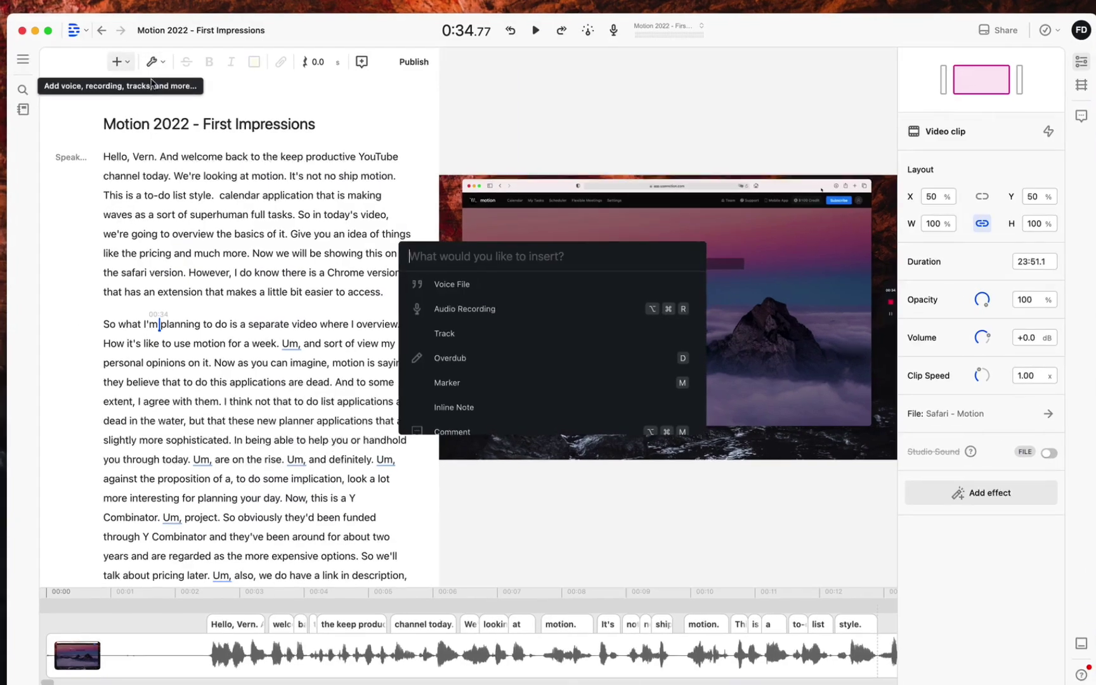
key("Escape")
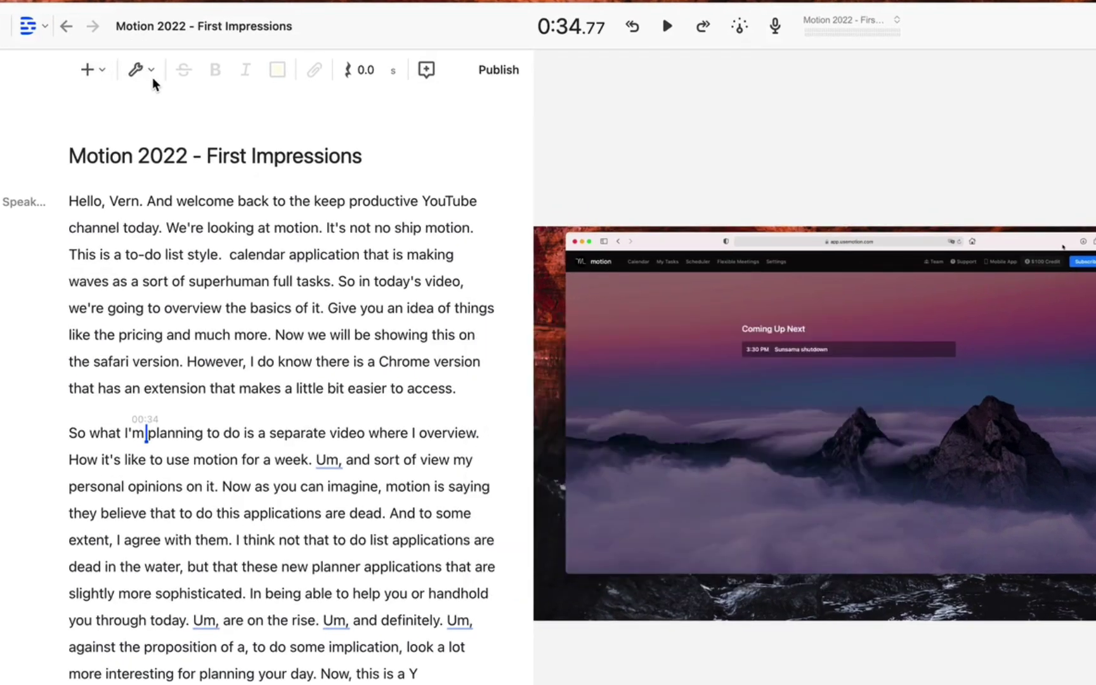
left_click(152, 79)
left_click(148, 78)
left_click(147, 77)
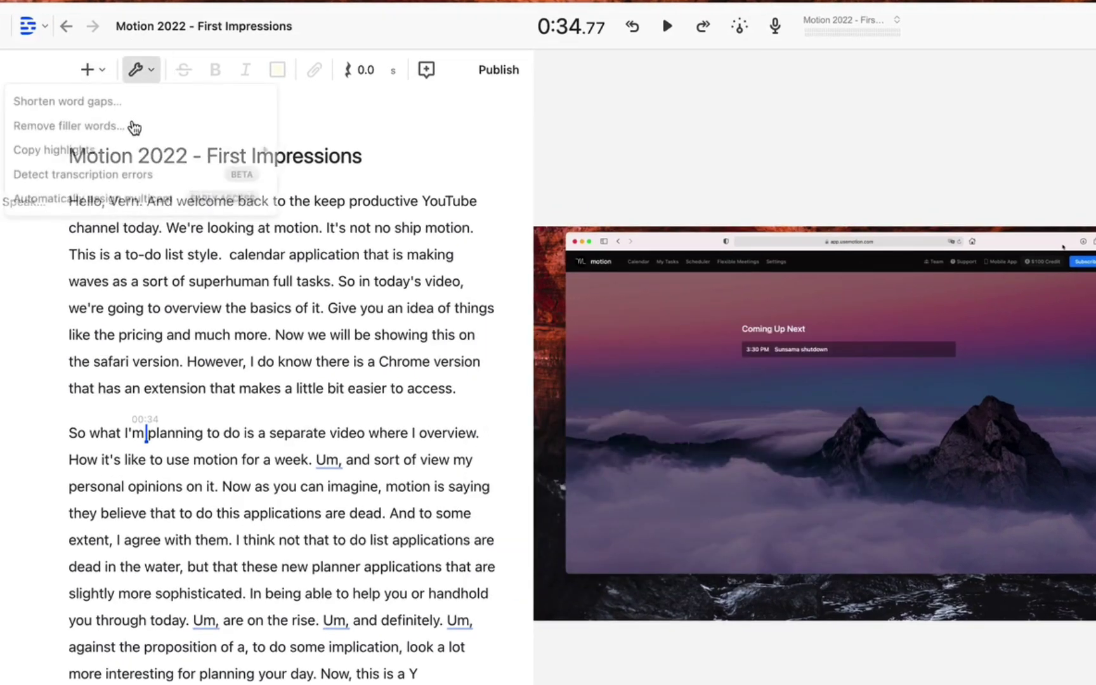
left_click(97, 120)
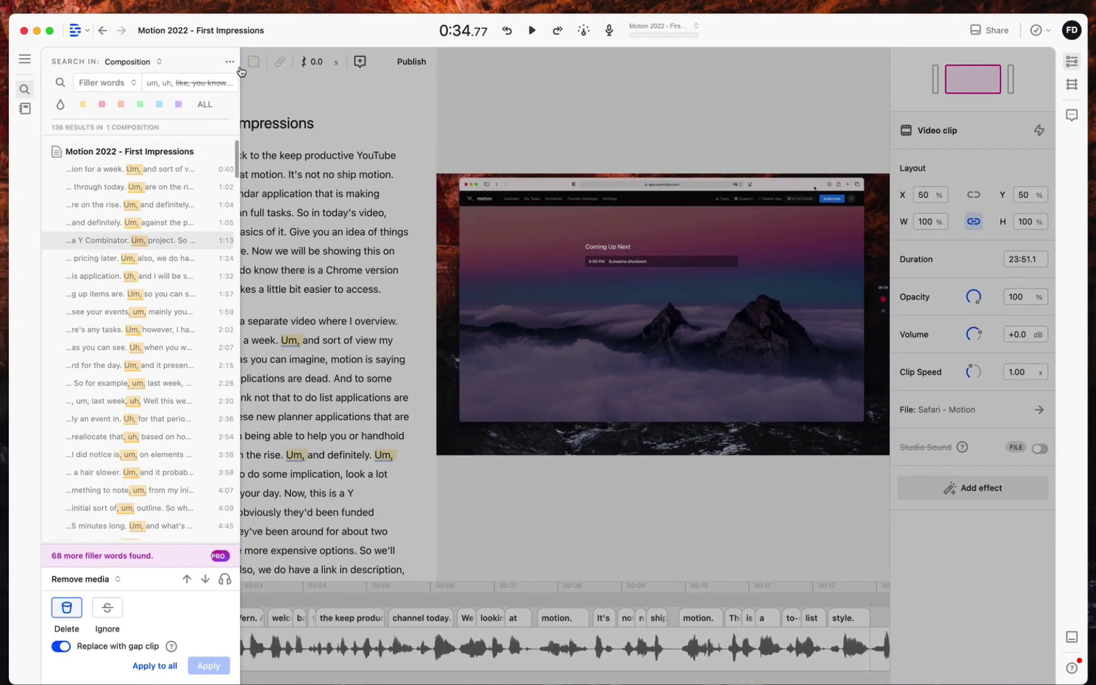
left_click(280, 79)
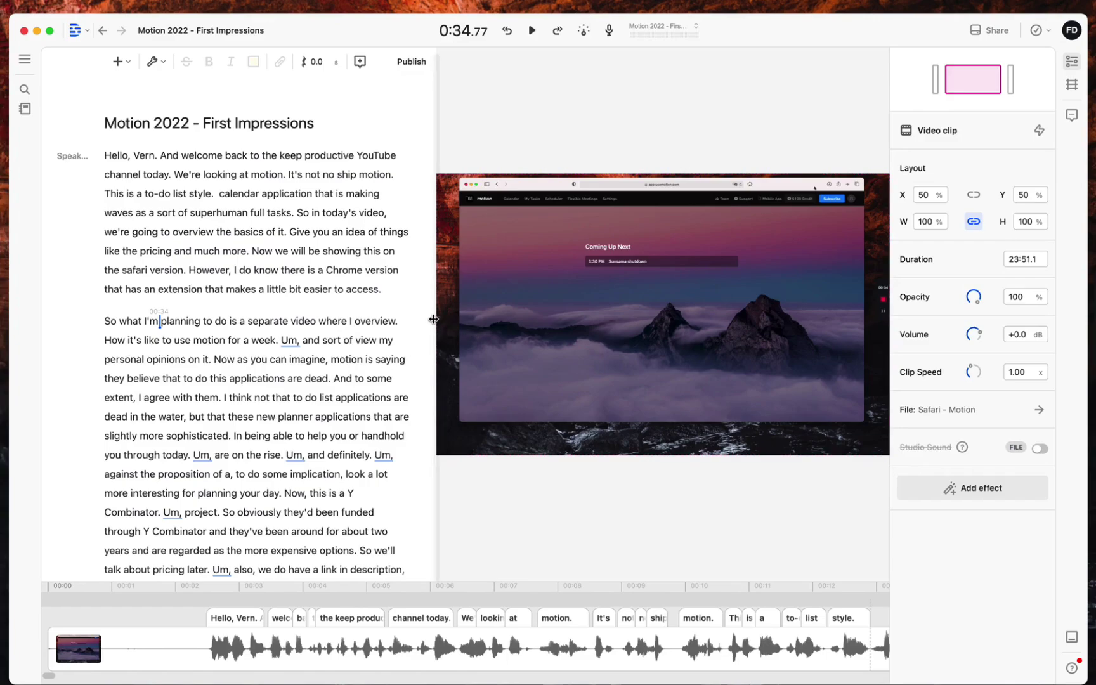
Return to the Drive, open the Ranking Best Value To-Do Apps project and look over its transcript
left_click(81, 36)
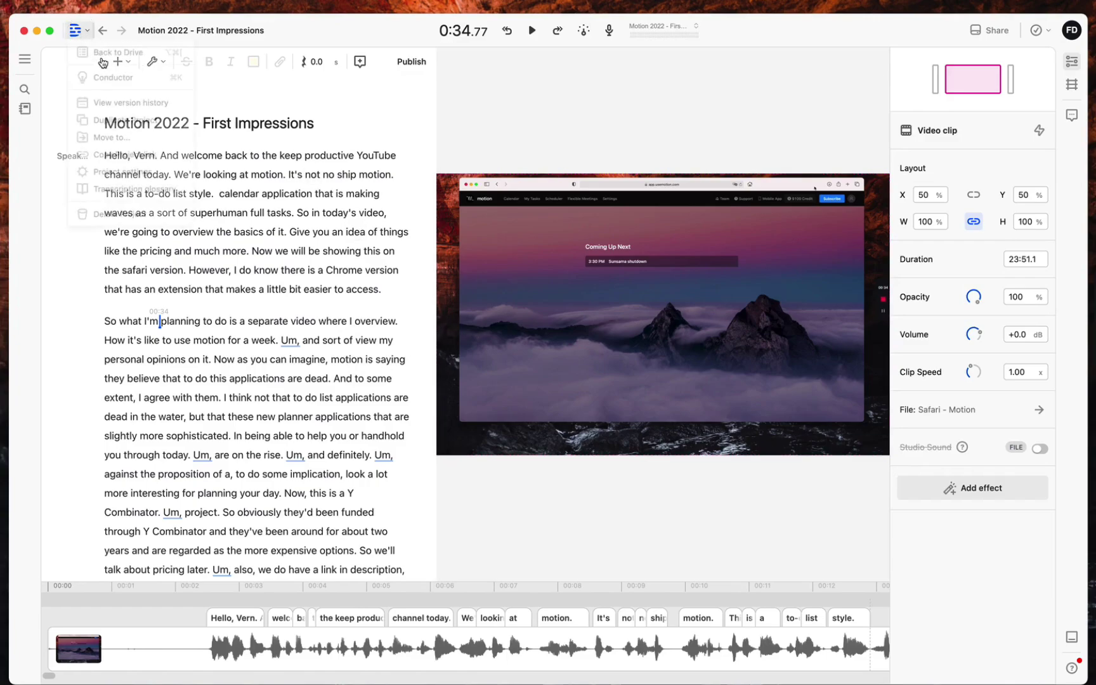
left_click(109, 54)
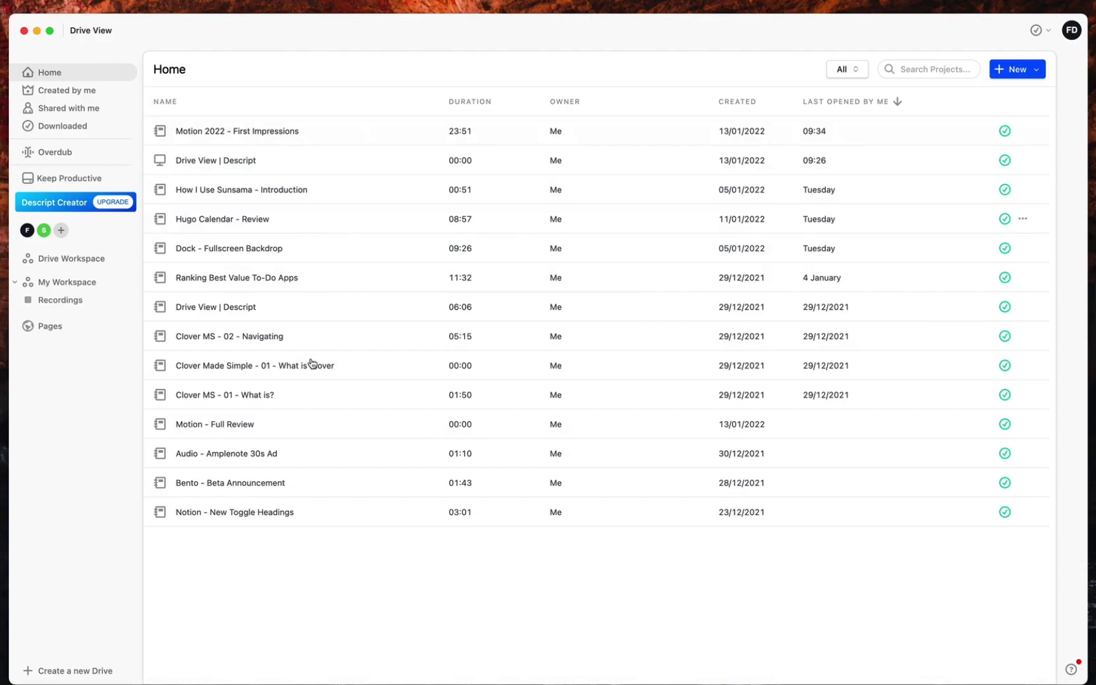
left_click(340, 281)
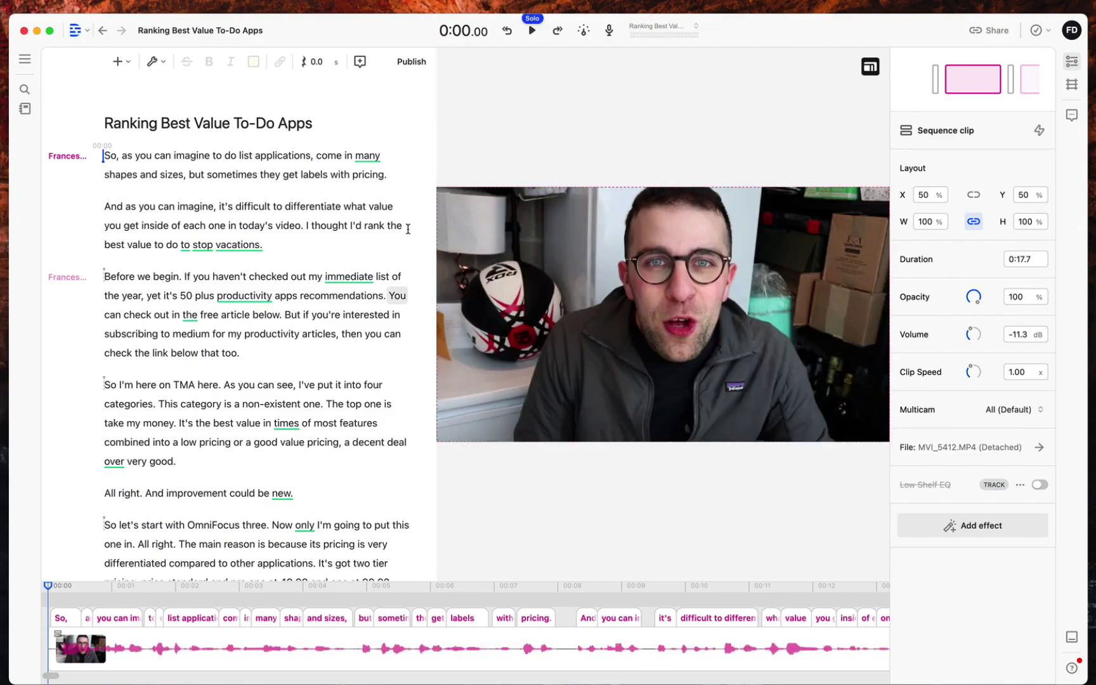
scroll(292, 358, "down", 10)
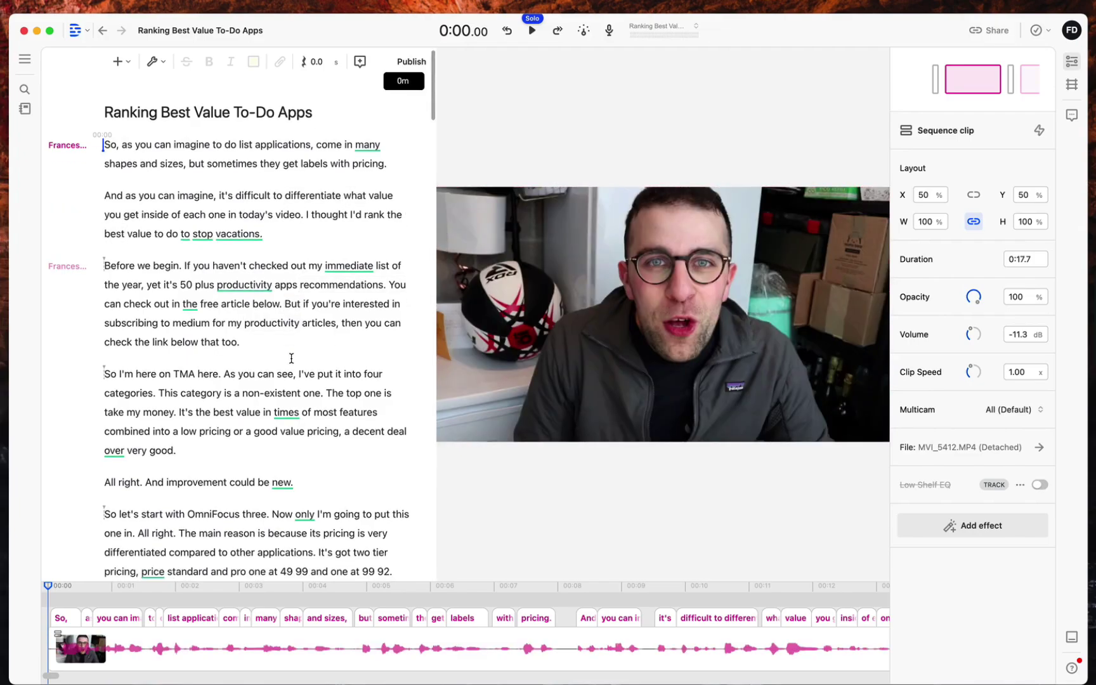
scroll(291, 359, "up", 10)
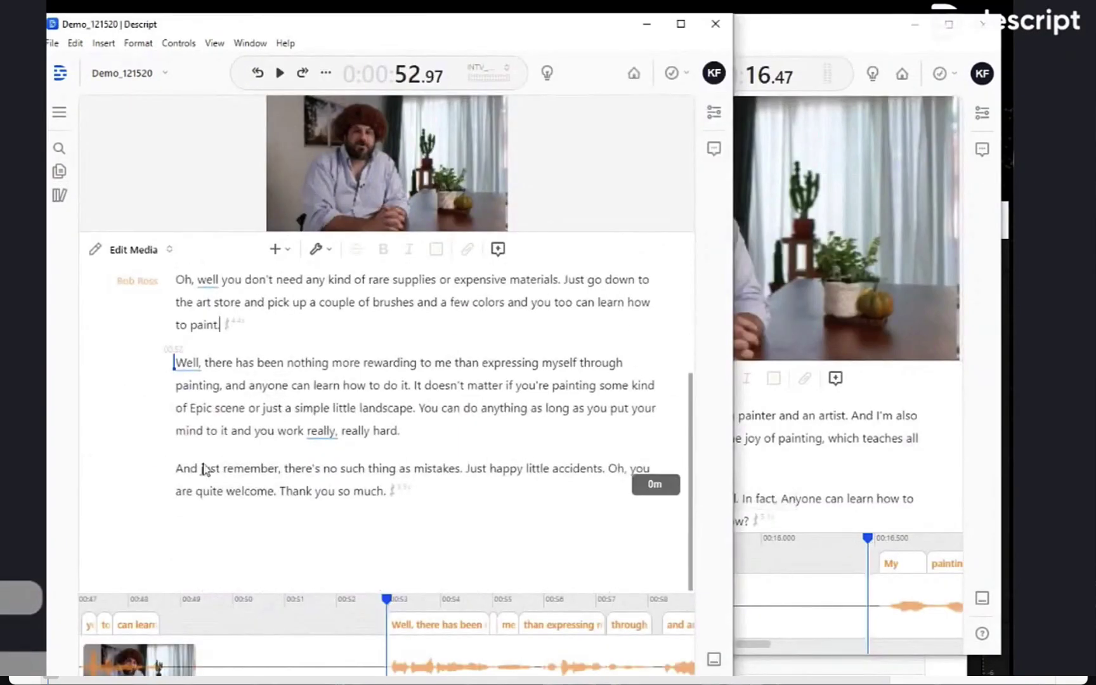
Copy the closing "And just remember" paragraph and start a new line after "That's the point of my show?" in the second project window
left_click_drag(178, 470, 440, 506)
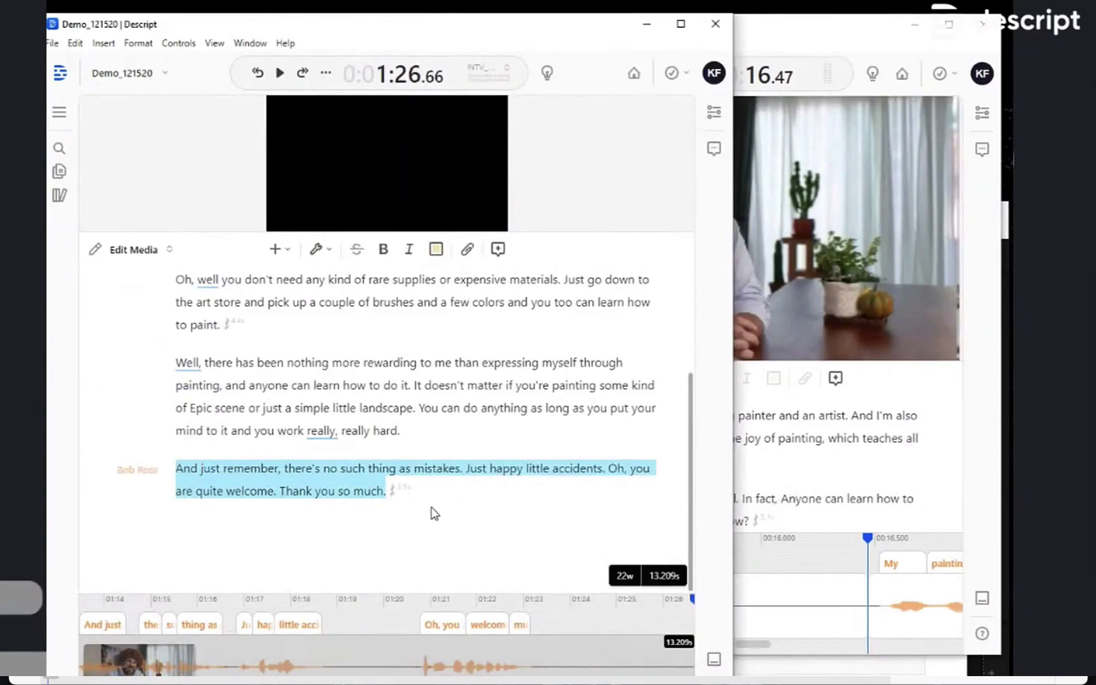
key("ctrl+c")
left_click(848, 497)
left_click(839, 526)
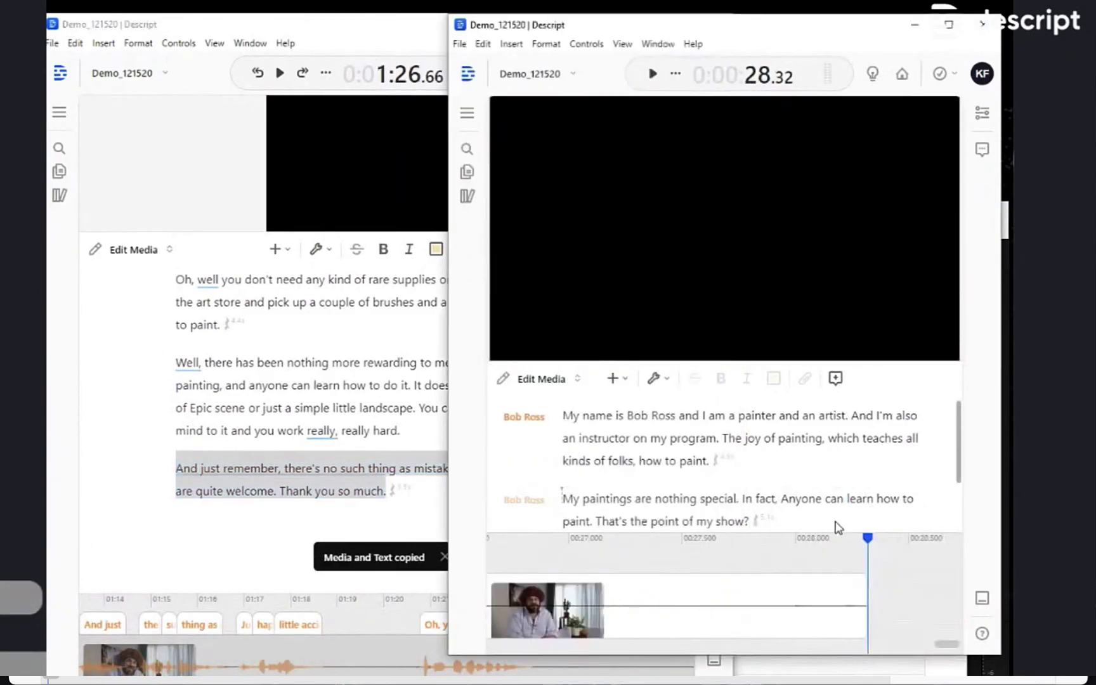
key("Return")
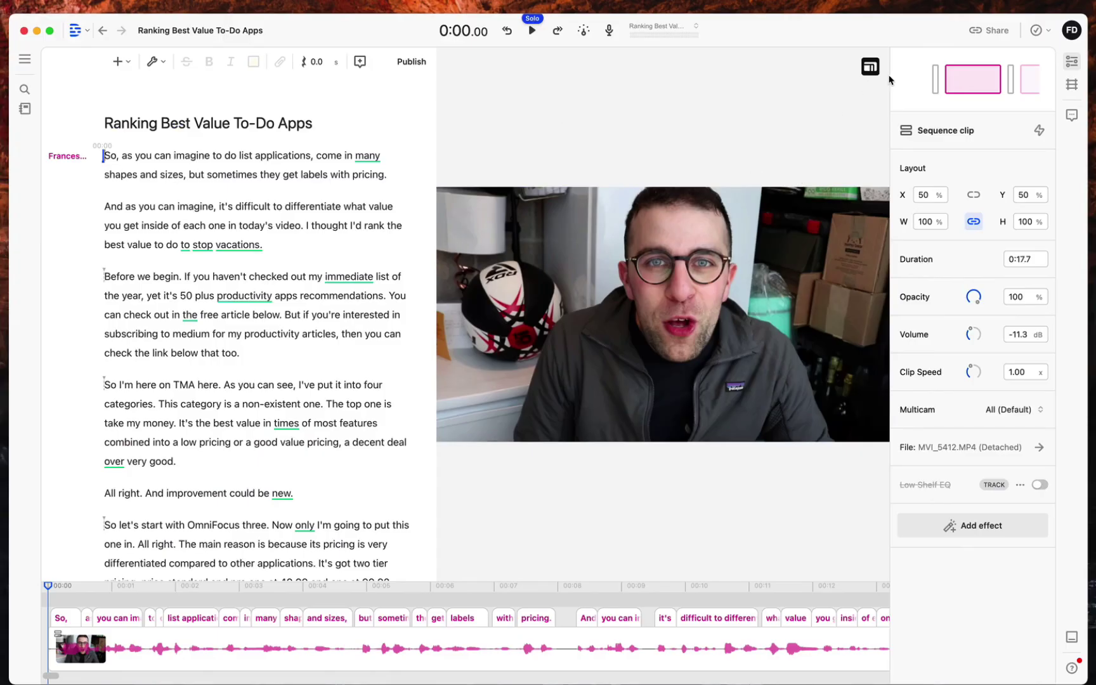